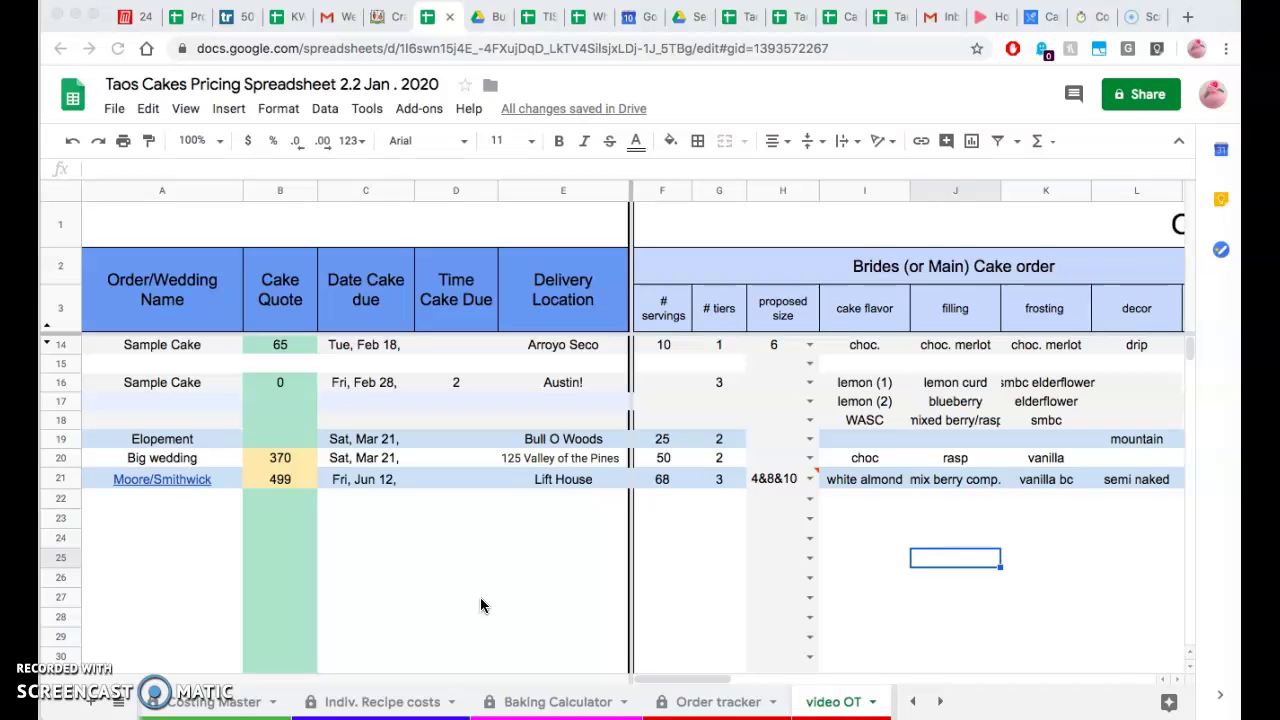
Replace the sample order name in row 14 with the customer's last name
click(133, 345)
click(141, 350)
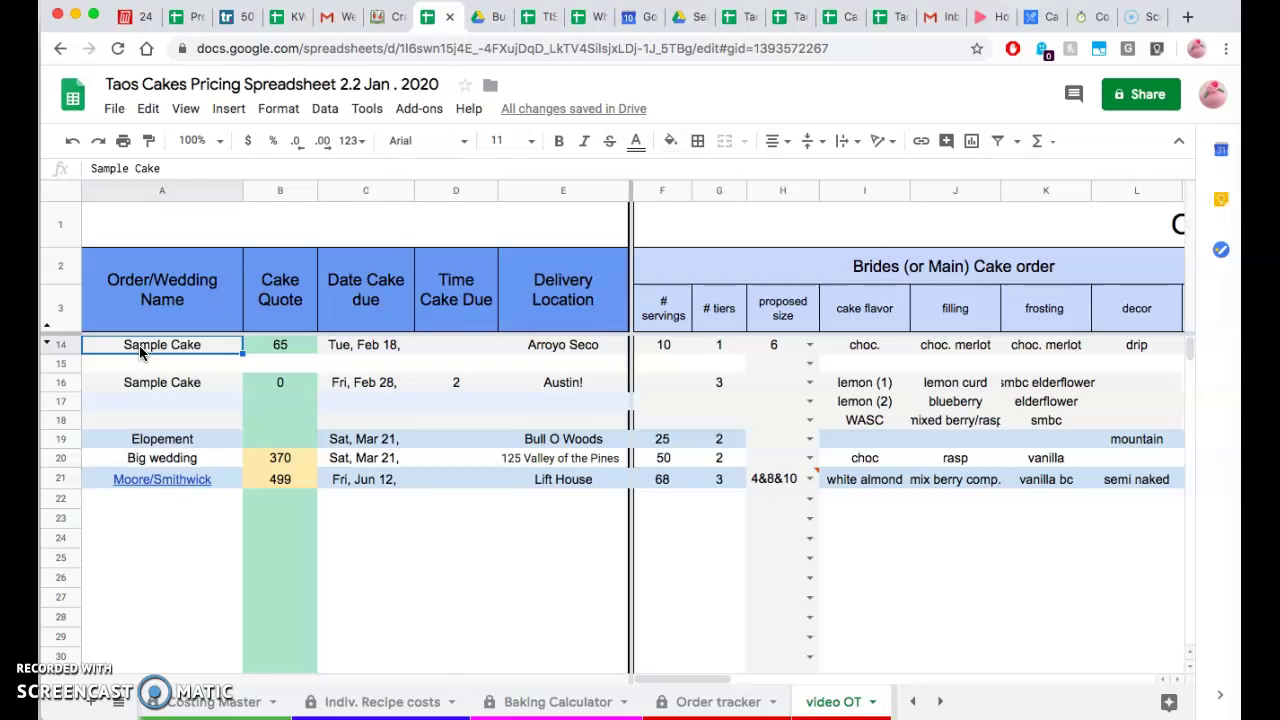
text(Smith)
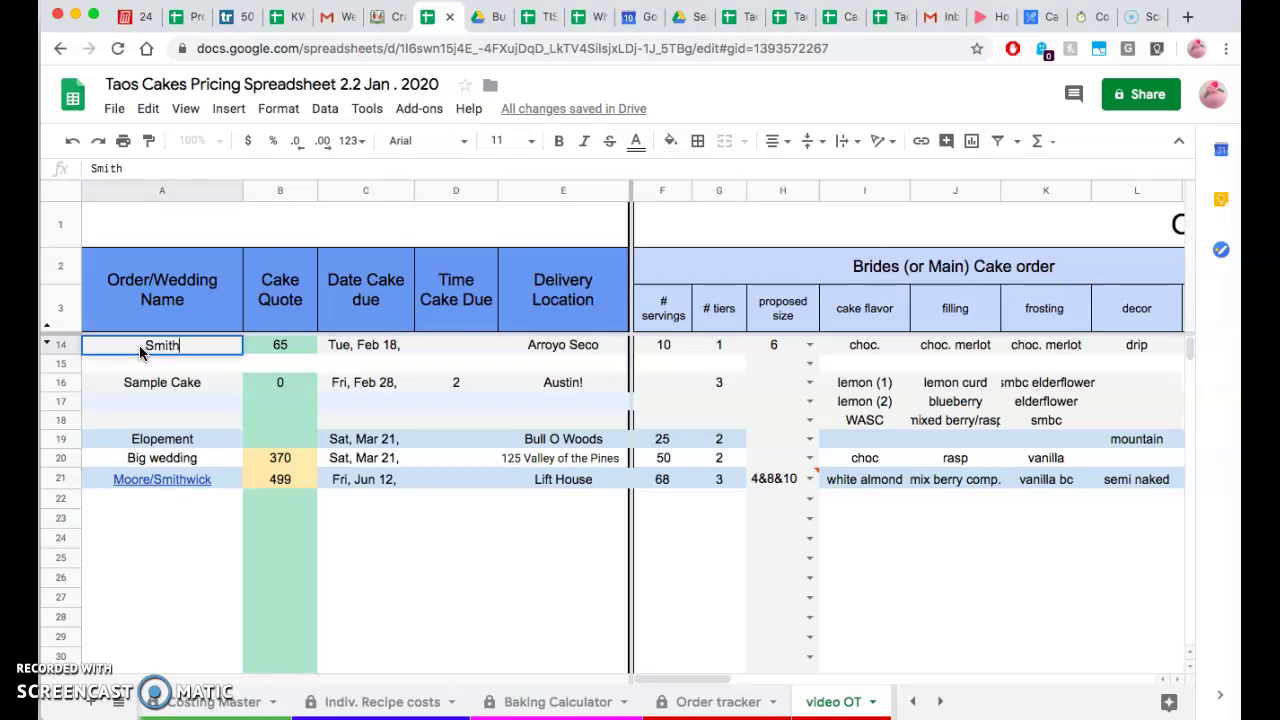
click(298, 348)
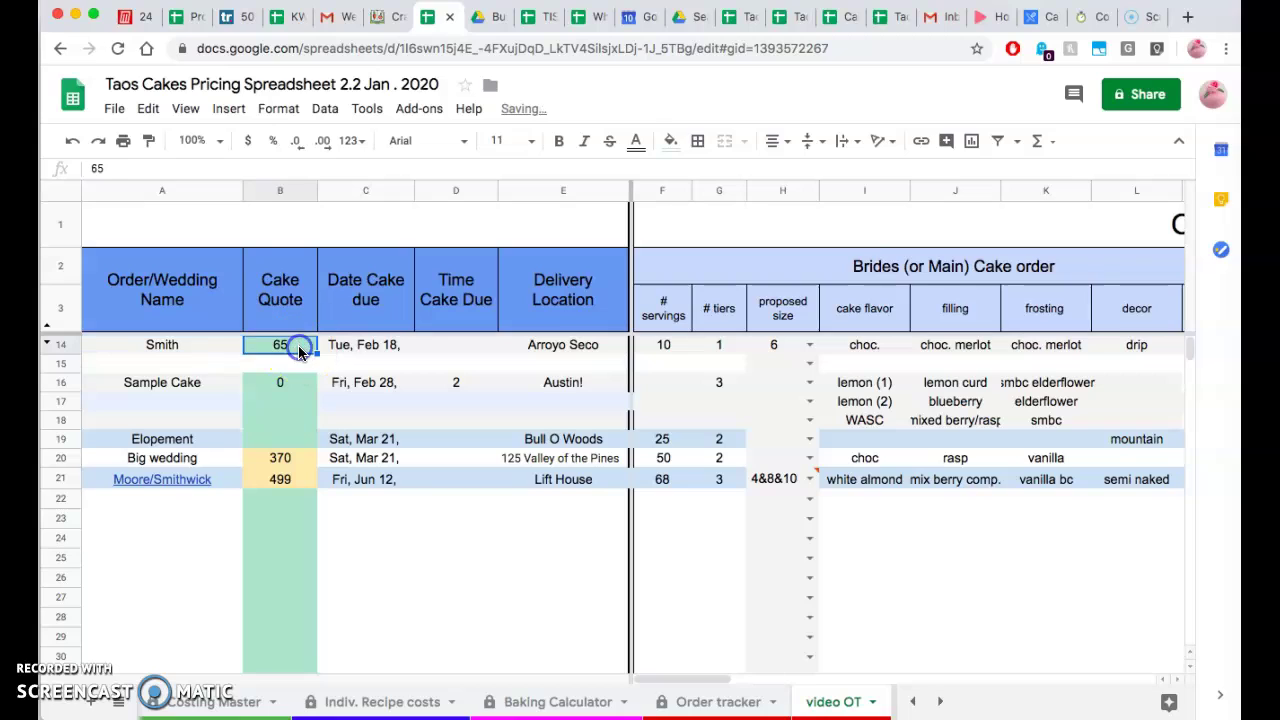
Check the due date of the row 14 order and set its time cake due to 3
click(380, 351)
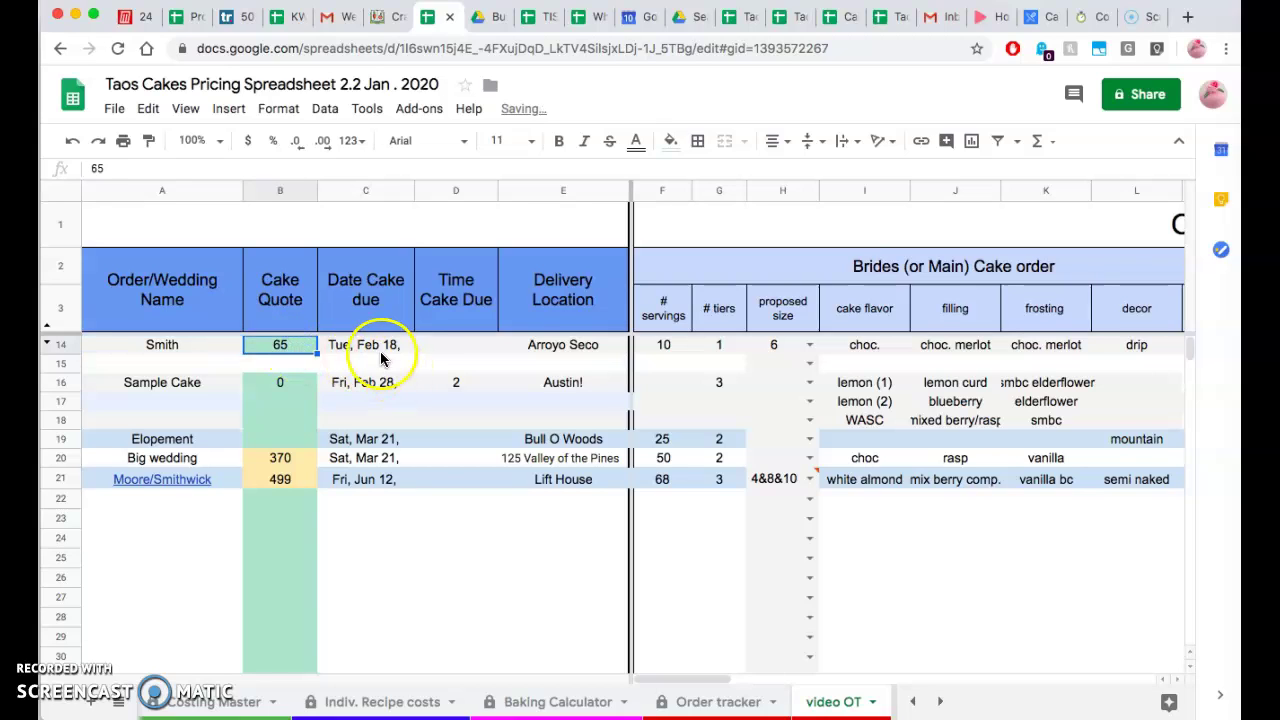
double_click(379, 351)
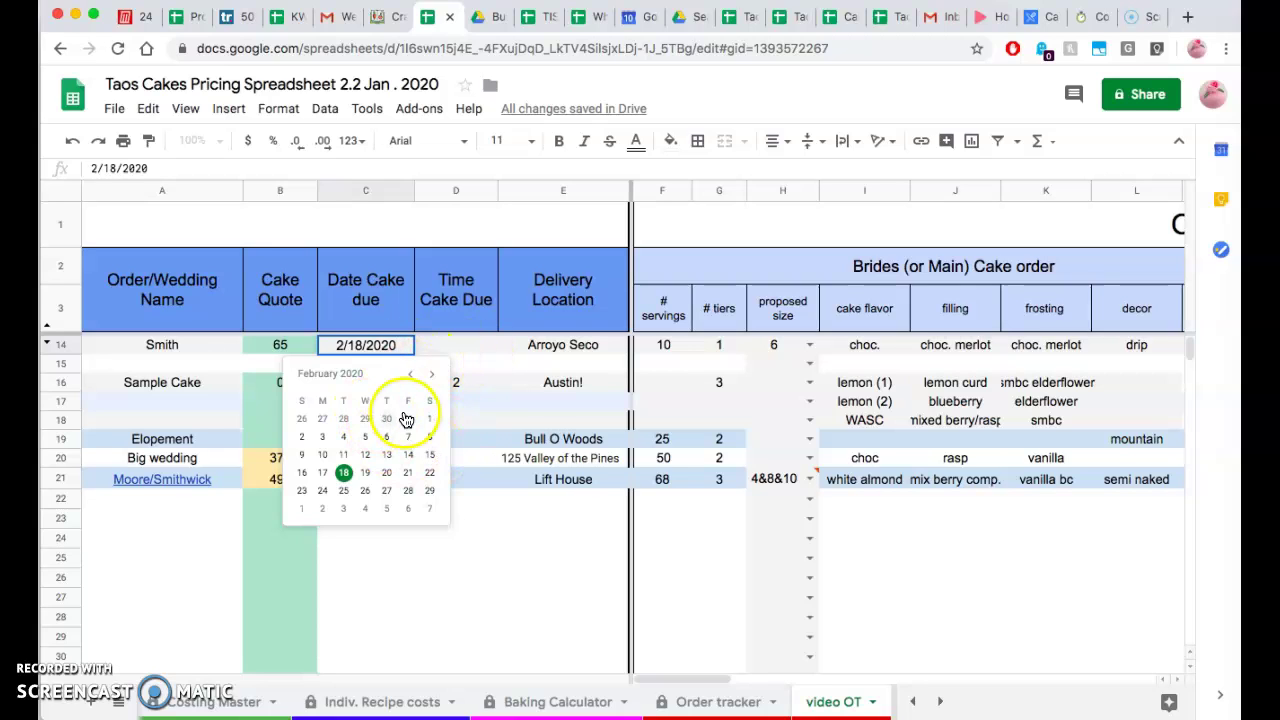
click(462, 347)
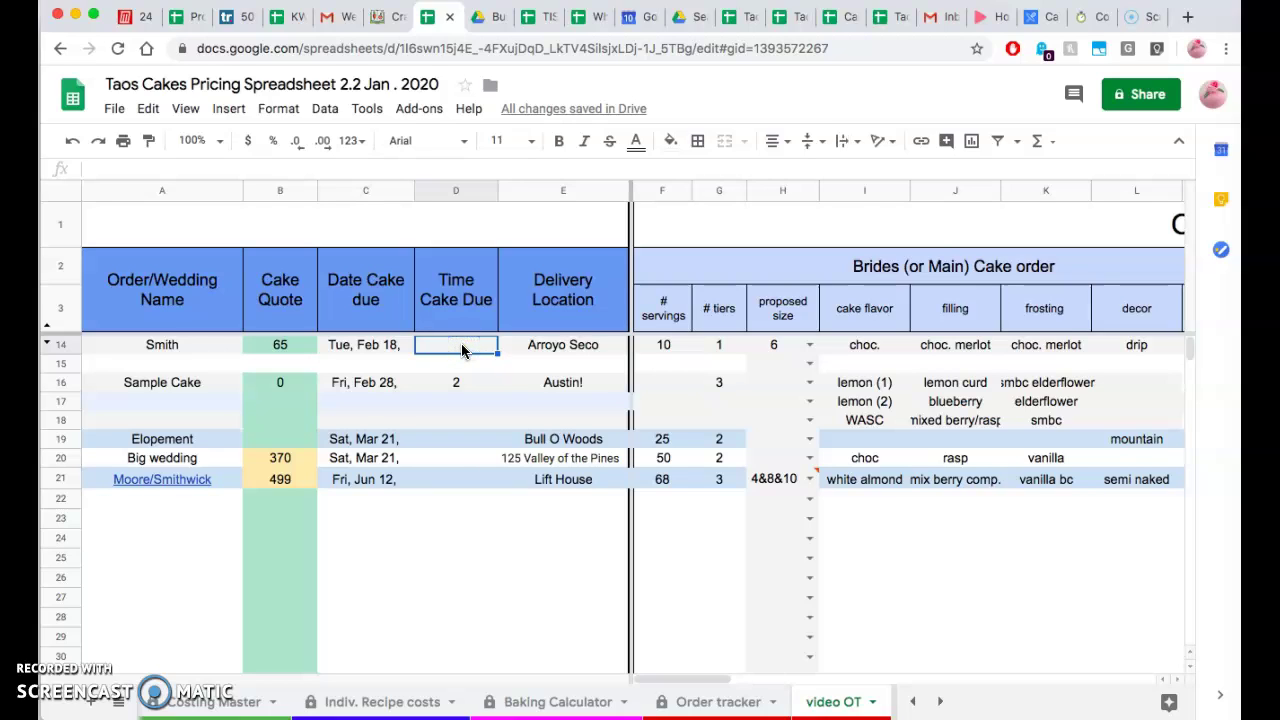
text(3)
key(Return)
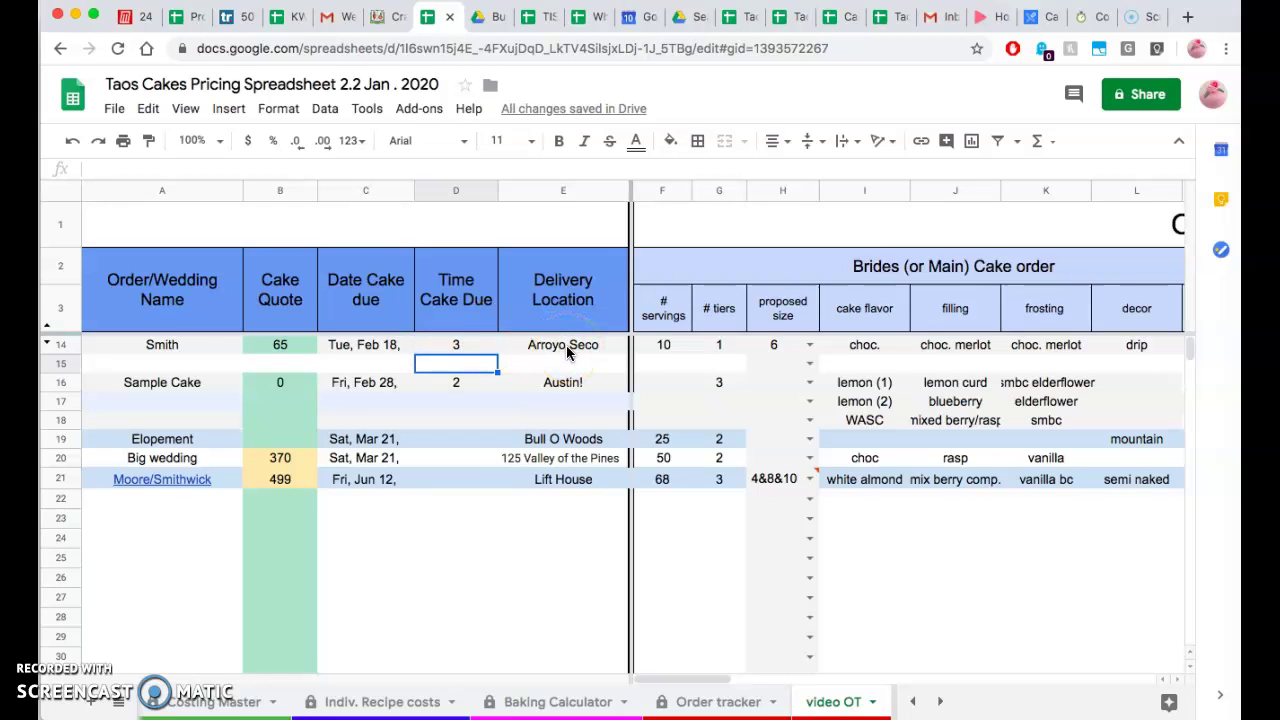
Examine the number of servings, tiers, proposed size and cake flavor entered for the row 14 order
click(645, 345)
key(Right)
key(Right)
key(Right)
key(Right)
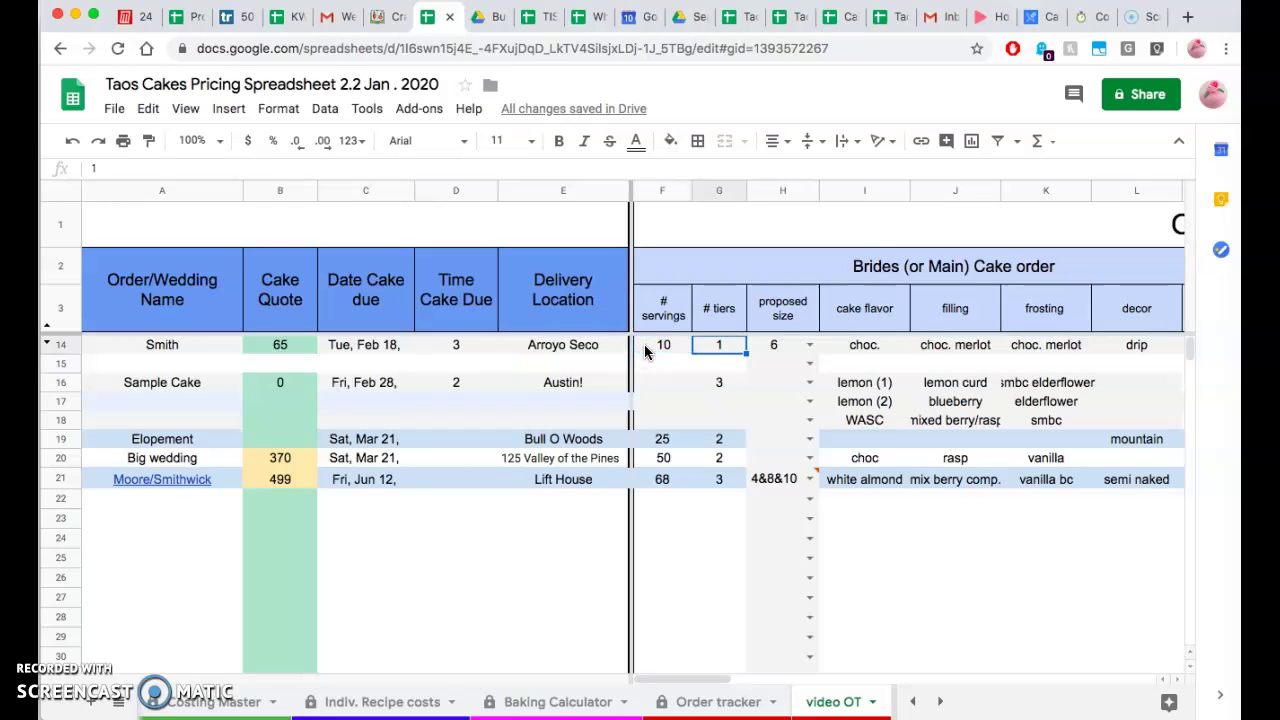
key(Left)
key(Left)
key(Left)
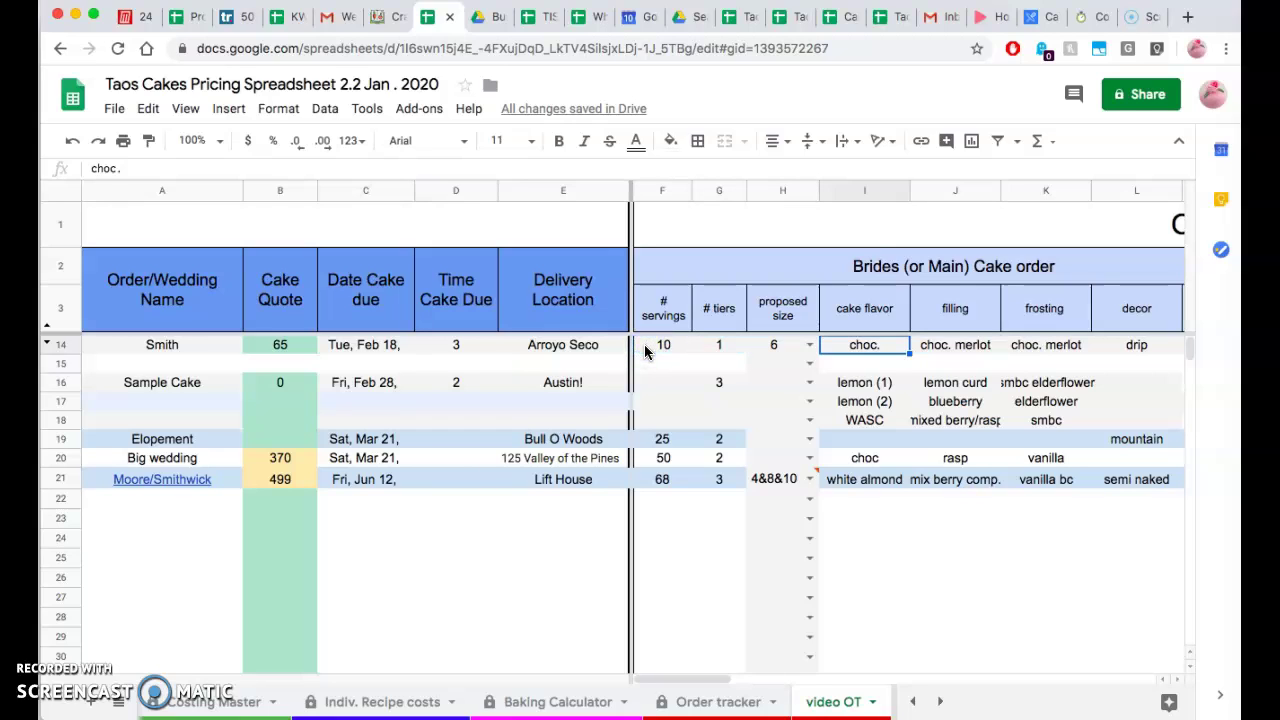
key(Right)
Look through the available proposed size options for the main cake in row 14, leaving the choice as it is
click(810, 345)
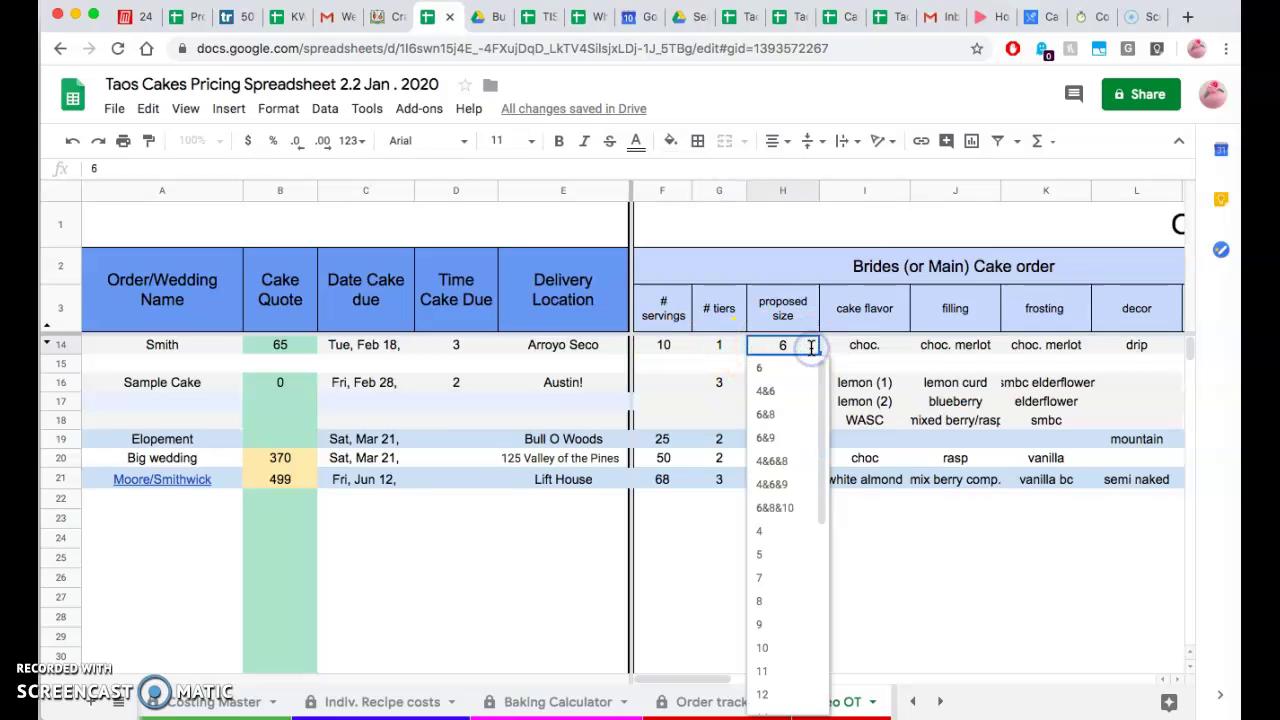
scroll(791, 530, down, 5)
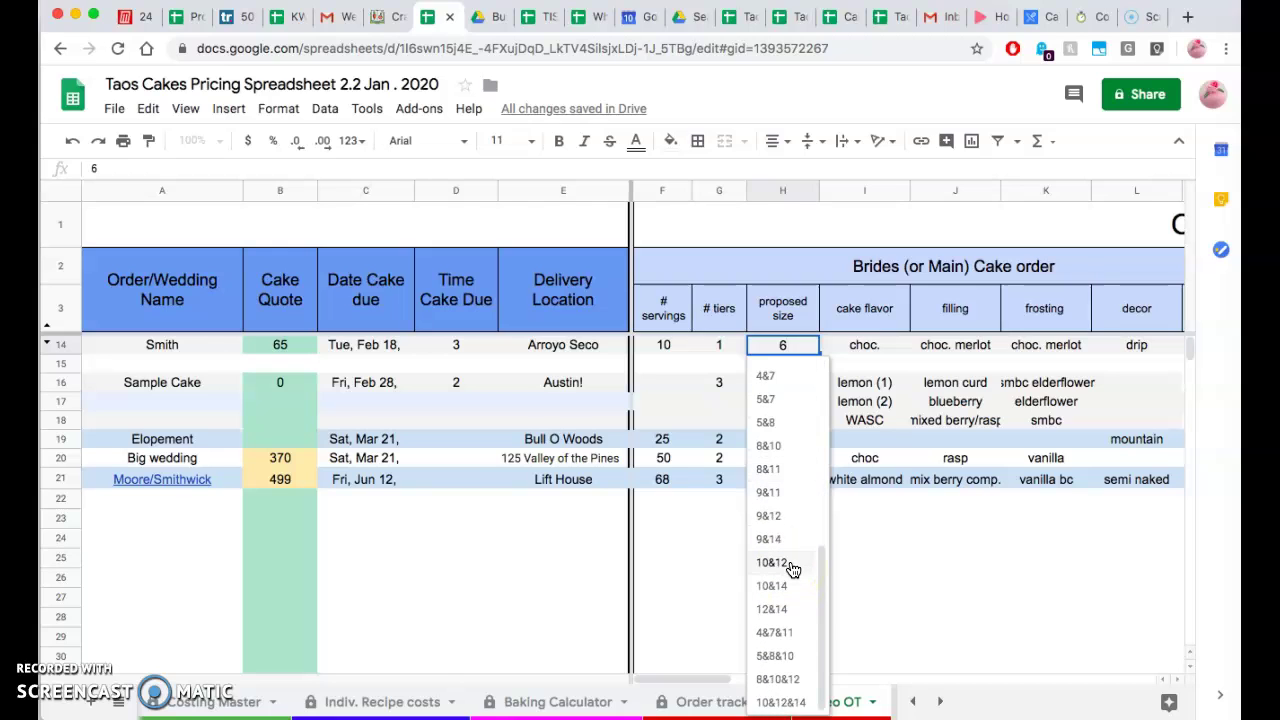
scroll(792, 569, up, 5)
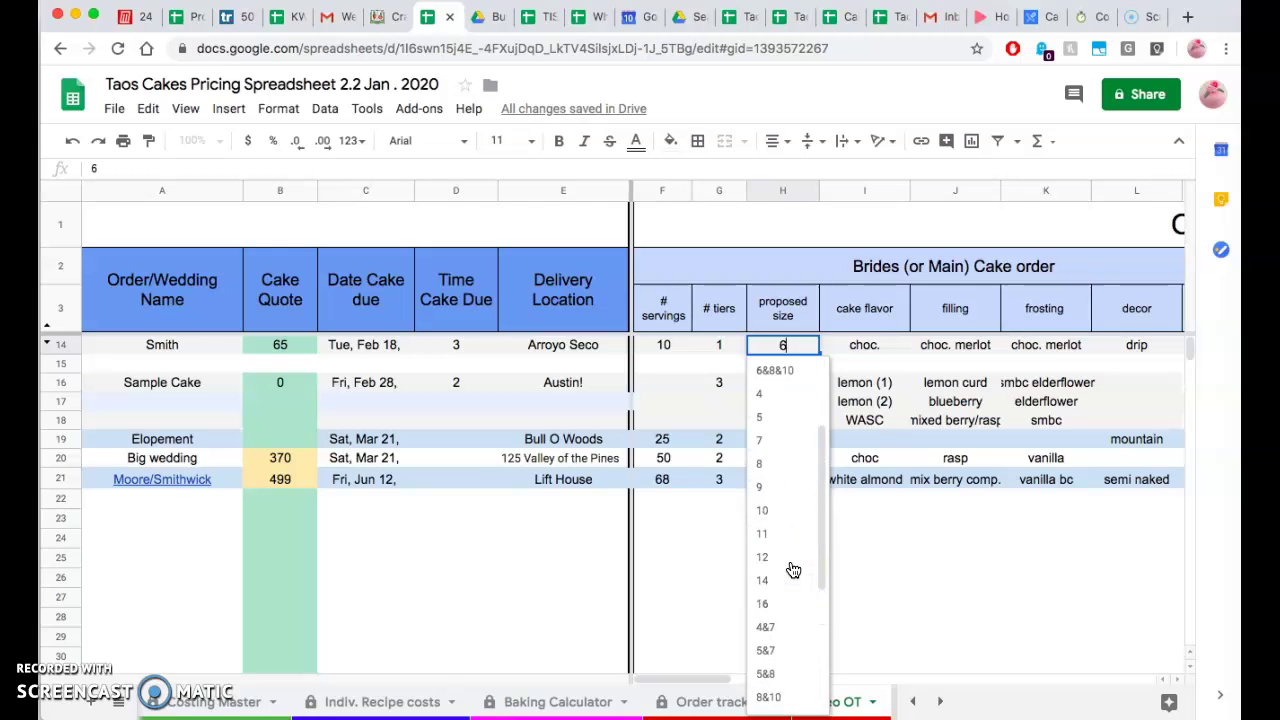
click(940, 597)
Examine the main cake's flavor, filling, frosting, decor and topper entries in row 14
click(864, 345)
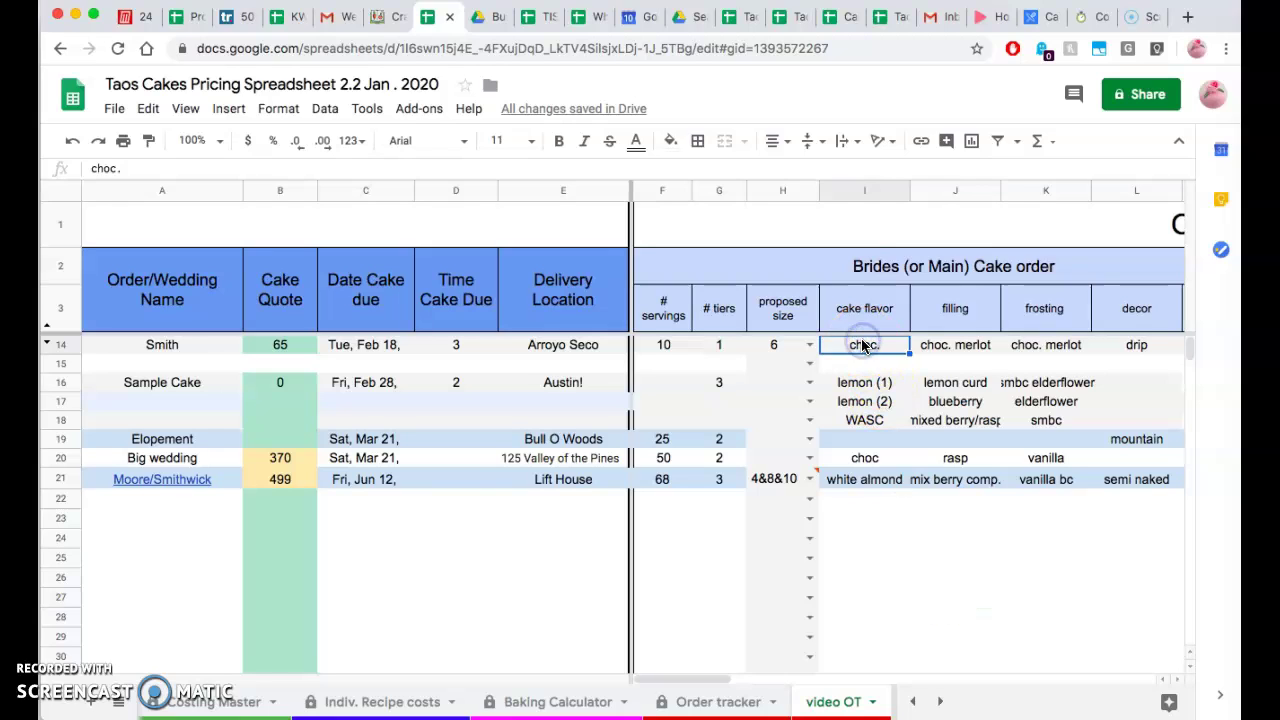
key(Right)
key(Right)
key(Right)
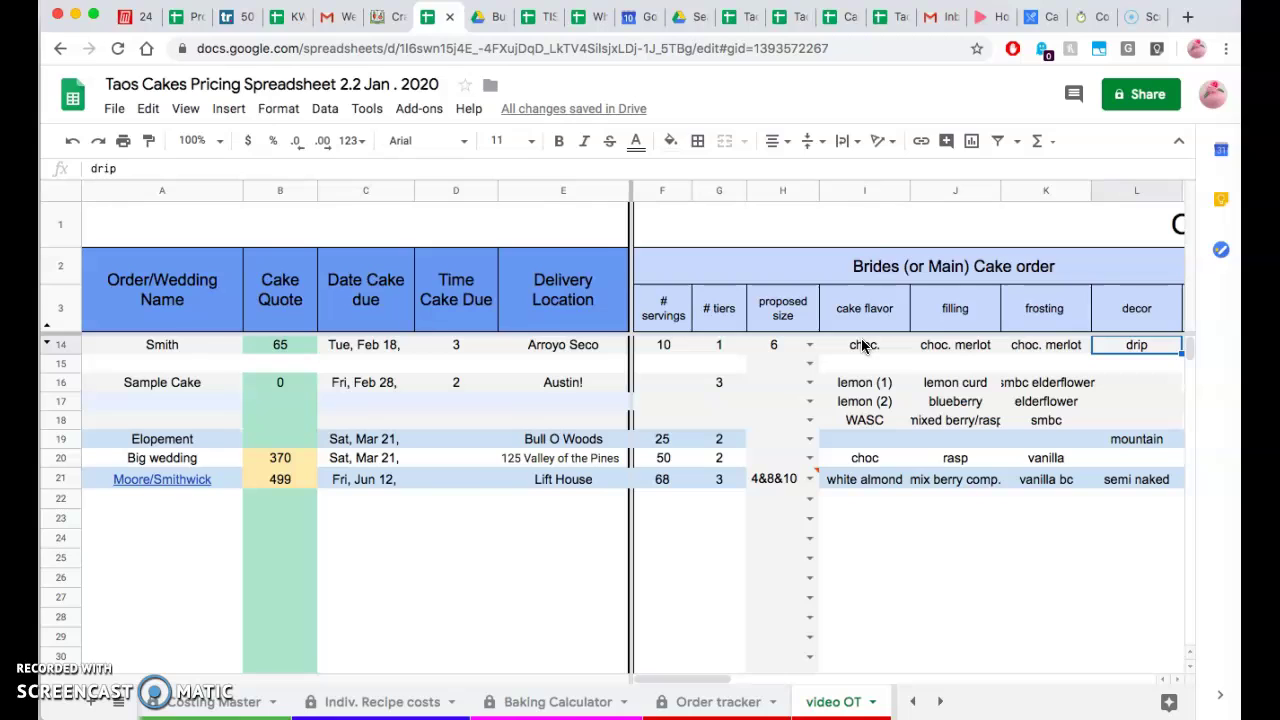
key(Right)
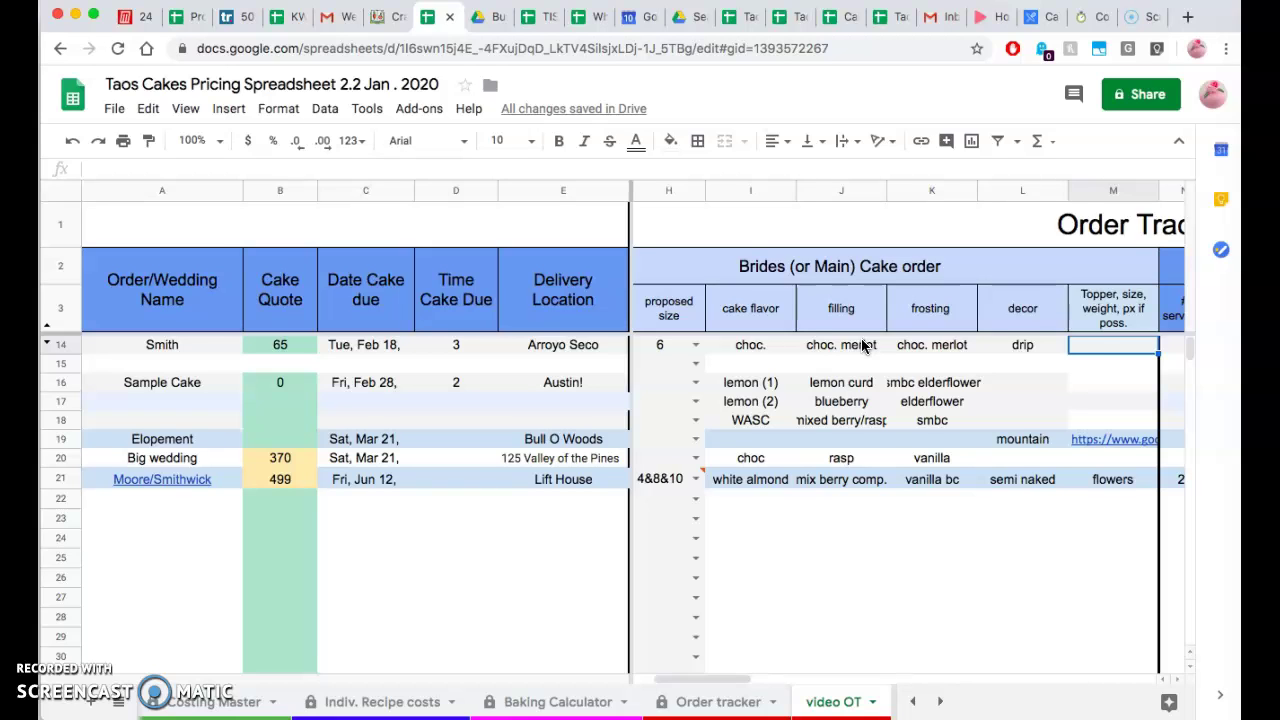
Examine the groom's cake columns of row 14, from number of servings through topper details
key(Right)
key(Right)
key(Right)
key(Right)
key(Right)
key(Right)
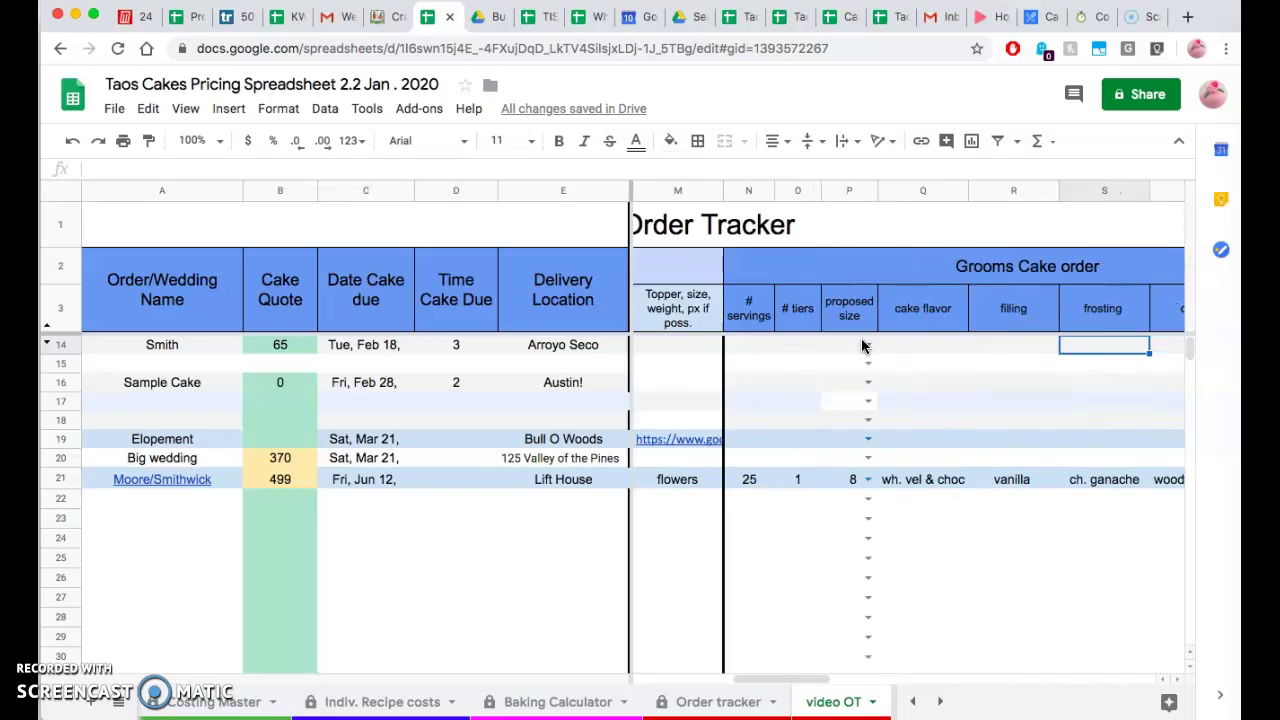
key(Right)
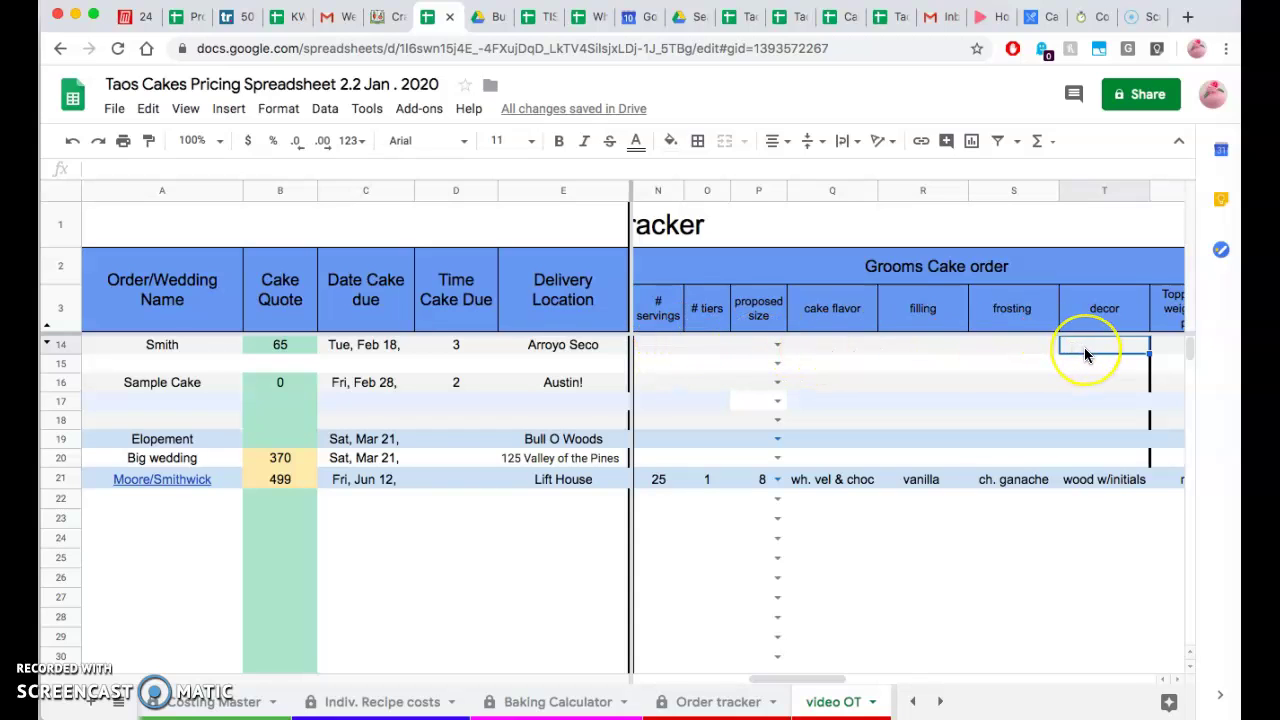
key(Right)
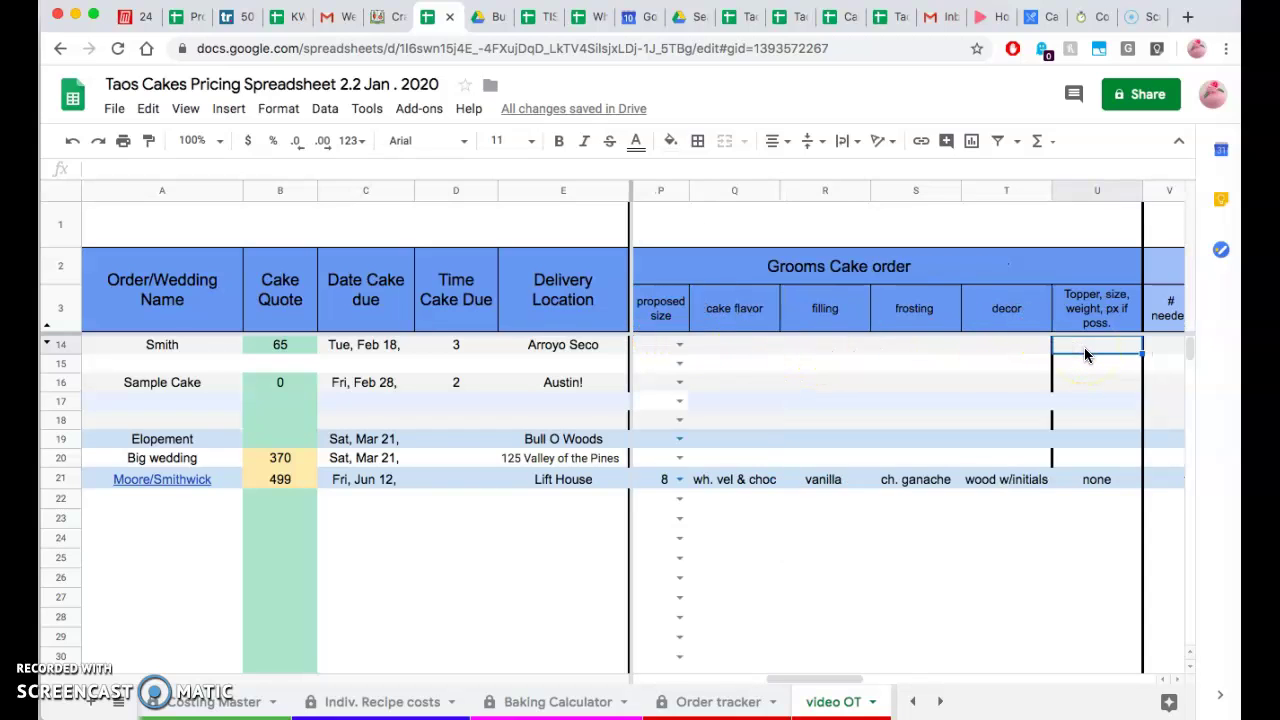
Examine the cupcake columns of row 14 and view the options for whether delivery is included
key(Right)
key(Right)
key(Right)
key(Right)
key(Right)
key(Right)
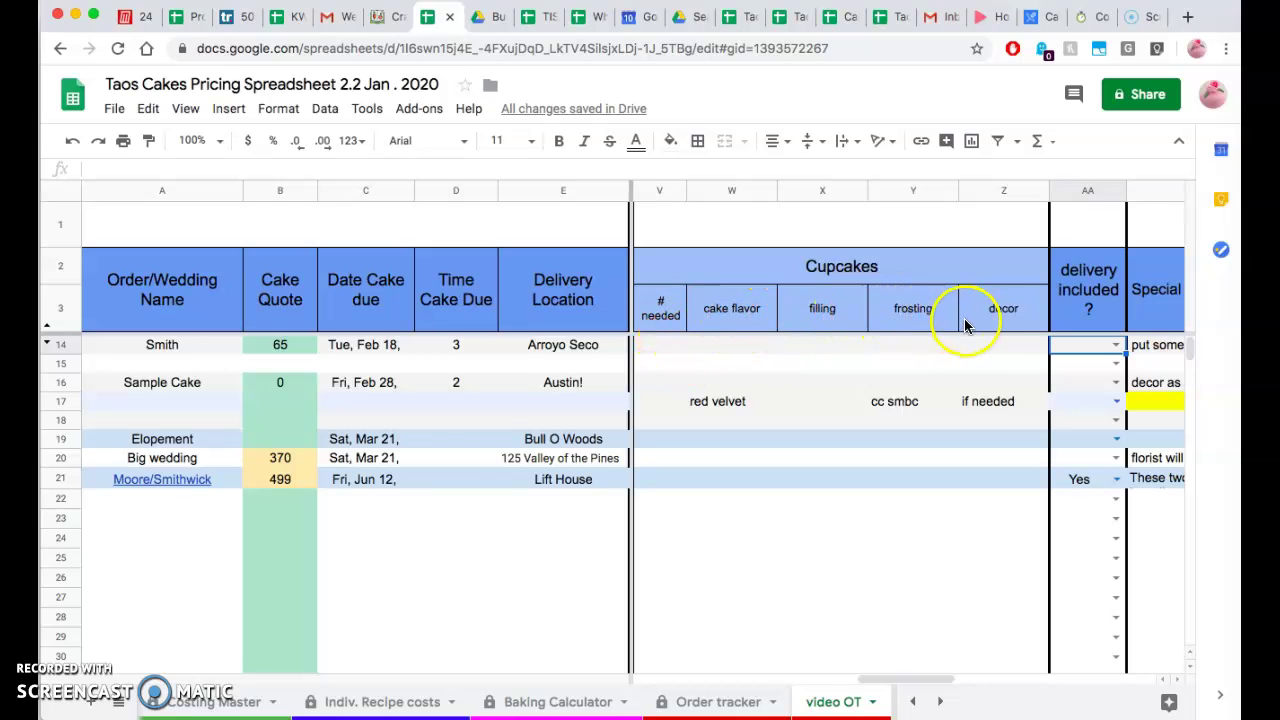
click(1117, 345)
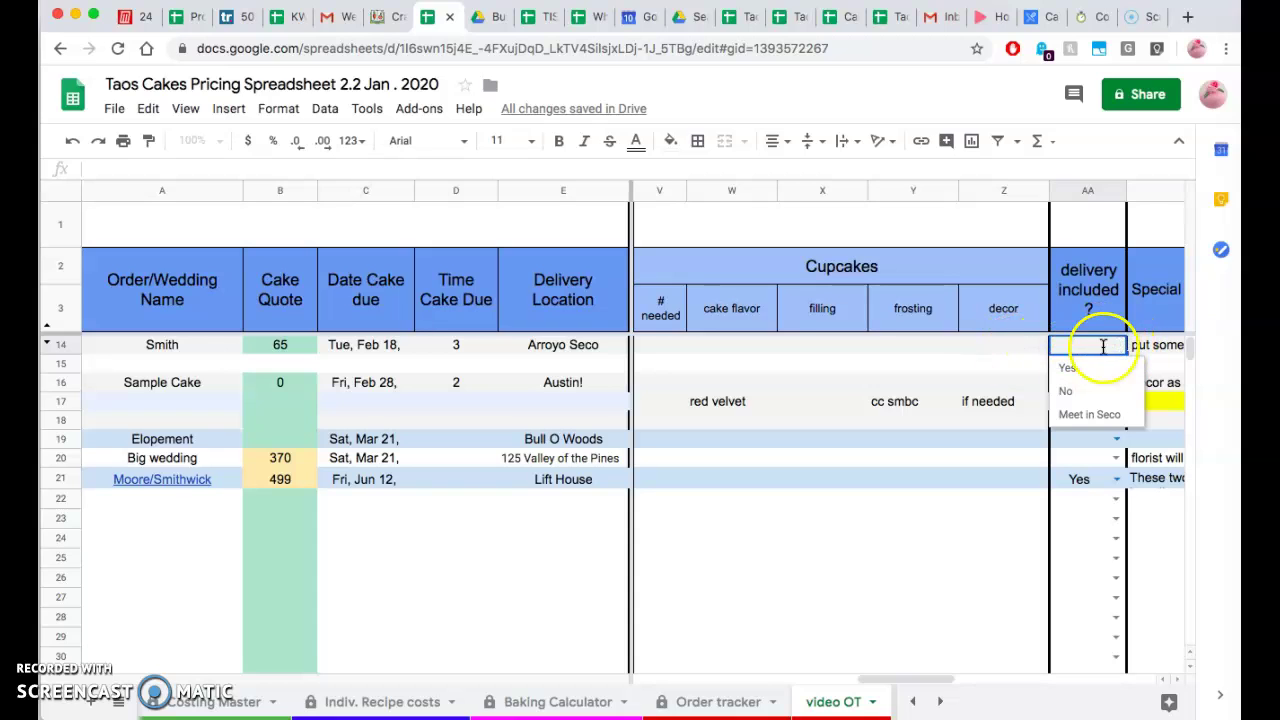
click(1007, 346)
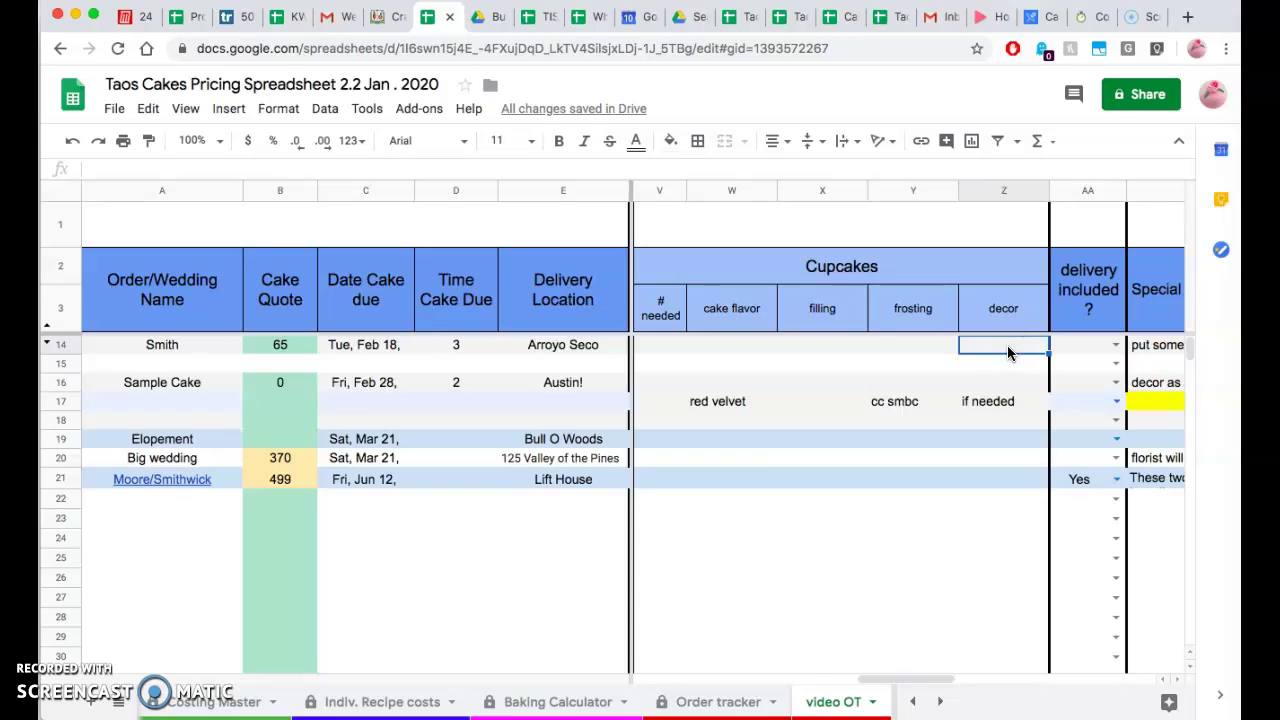
Examine the special notes, contact info and notes to myself for the row 14 order
key(Right)
key(Right)
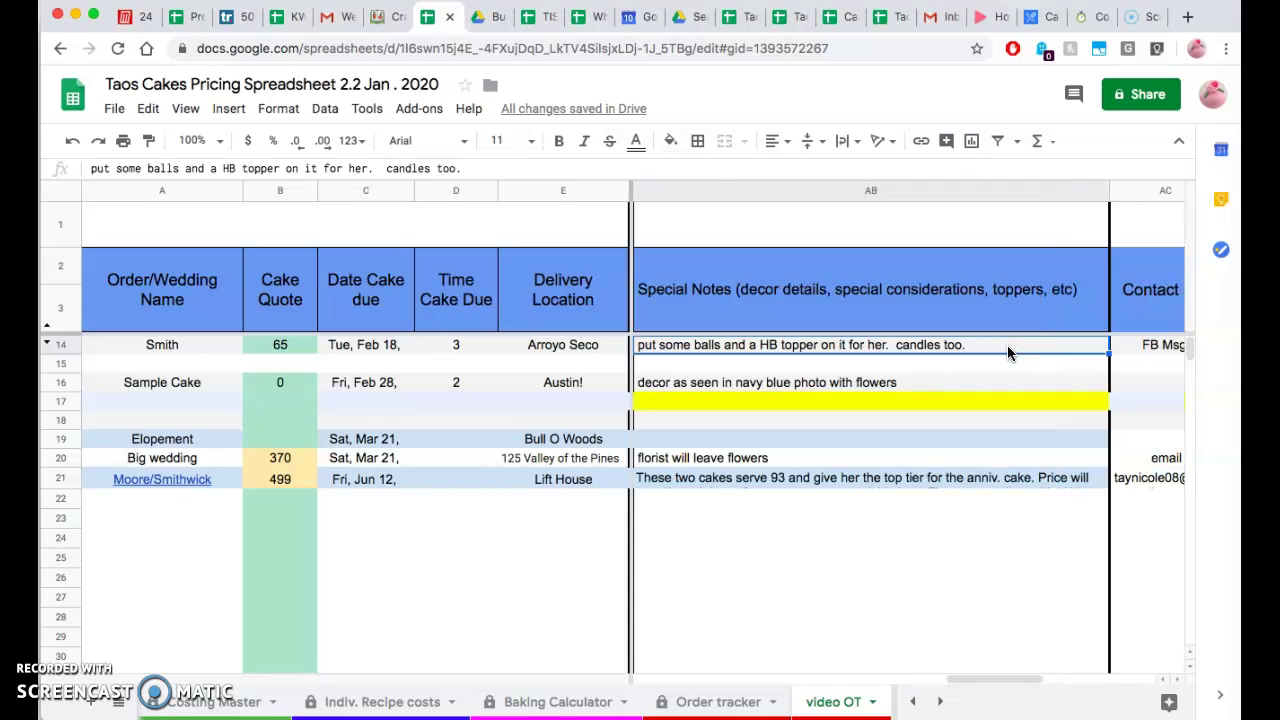
click(837, 352)
click(740, 347)
key(Tab)
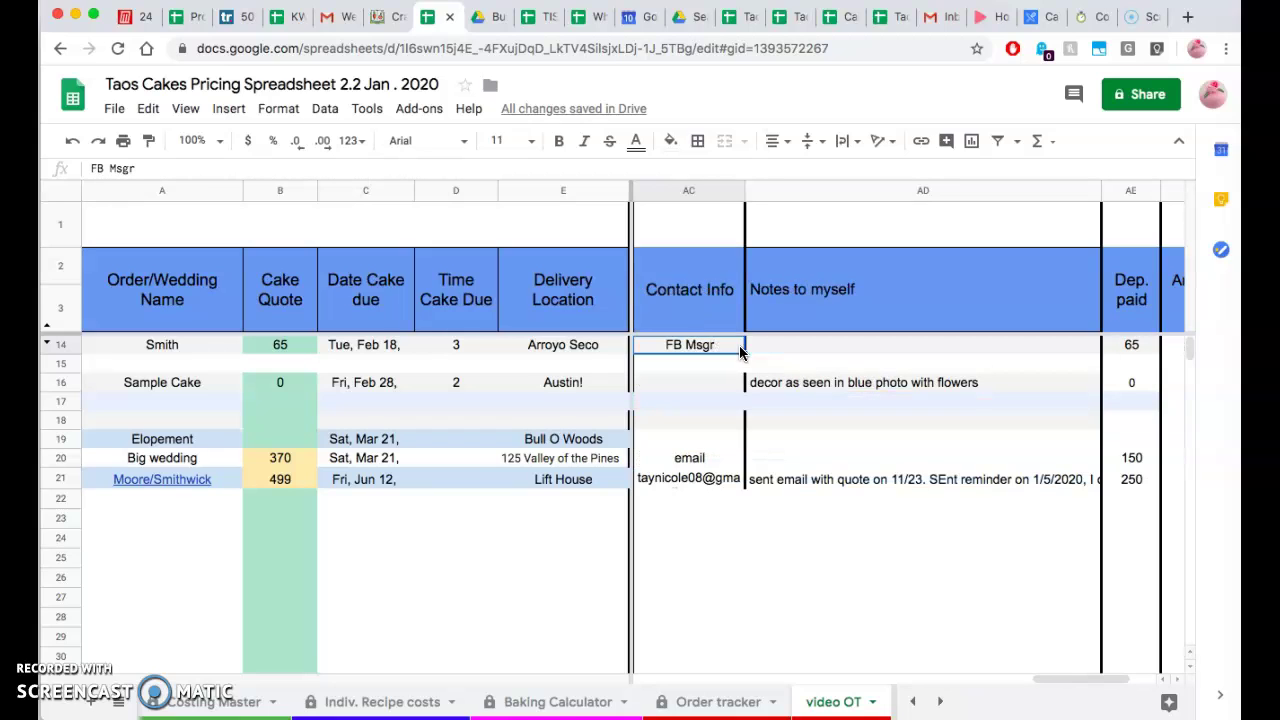
click(697, 347)
click(772, 344)
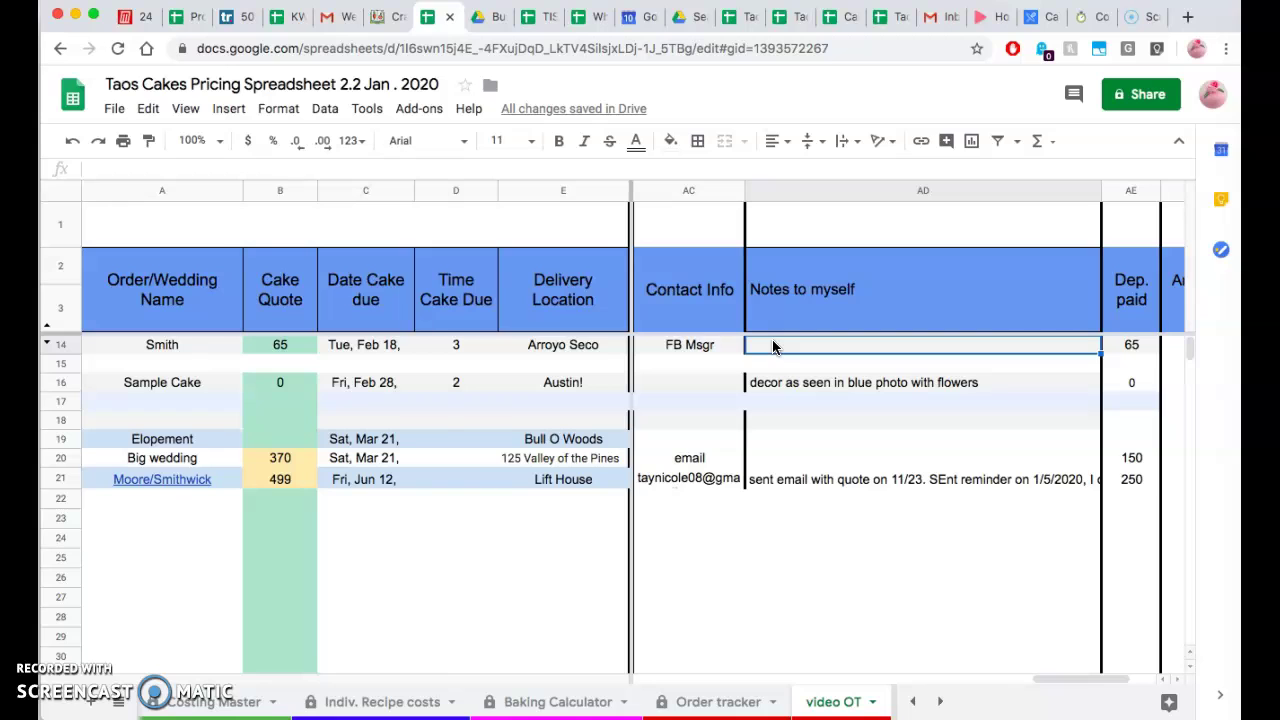
Recheck the special notes of the row 14 order and view its payment columns
scroll(772, 344, left, 5)
click(772, 344)
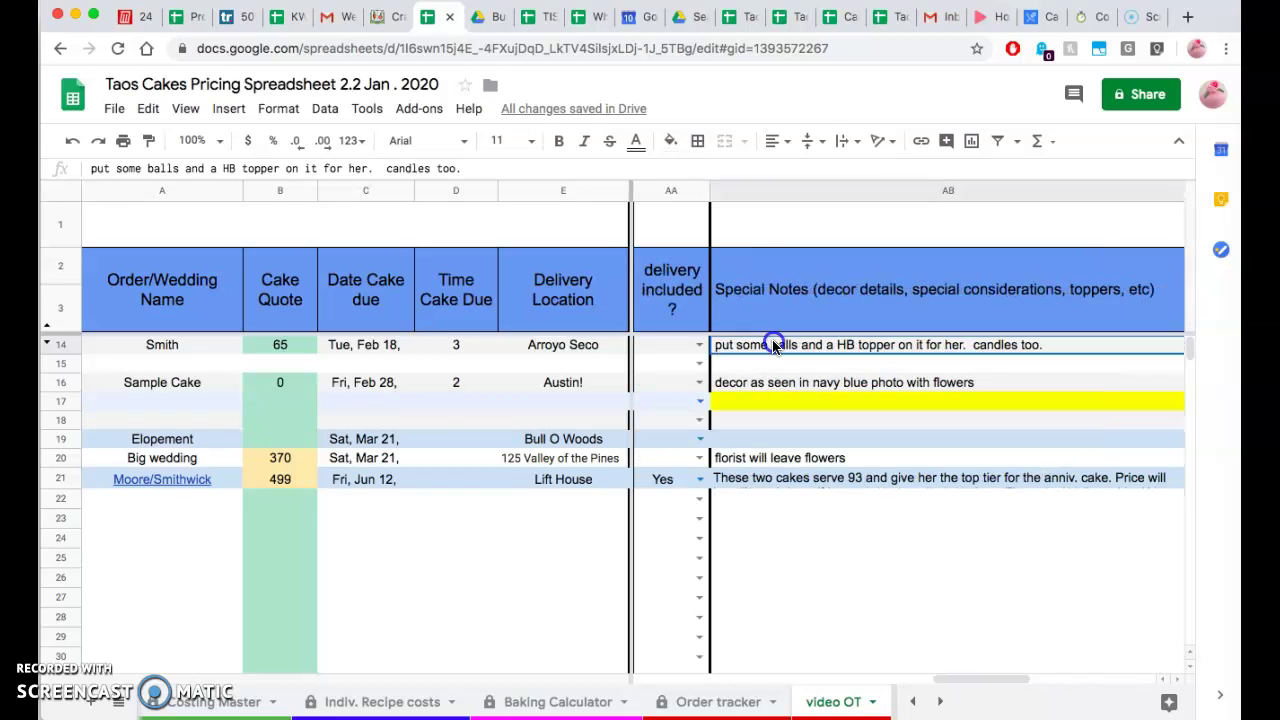
scroll(772, 344, right, 3)
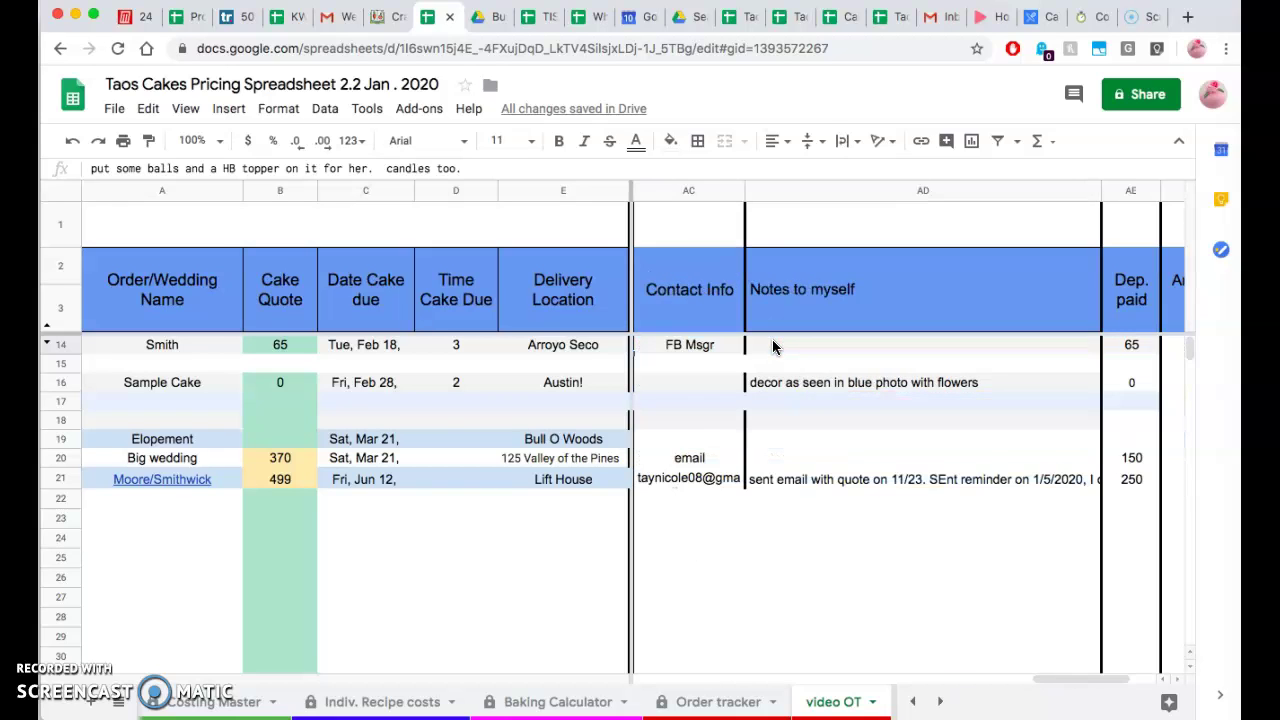
scroll(772, 346, right, 3)
click(680, 349)
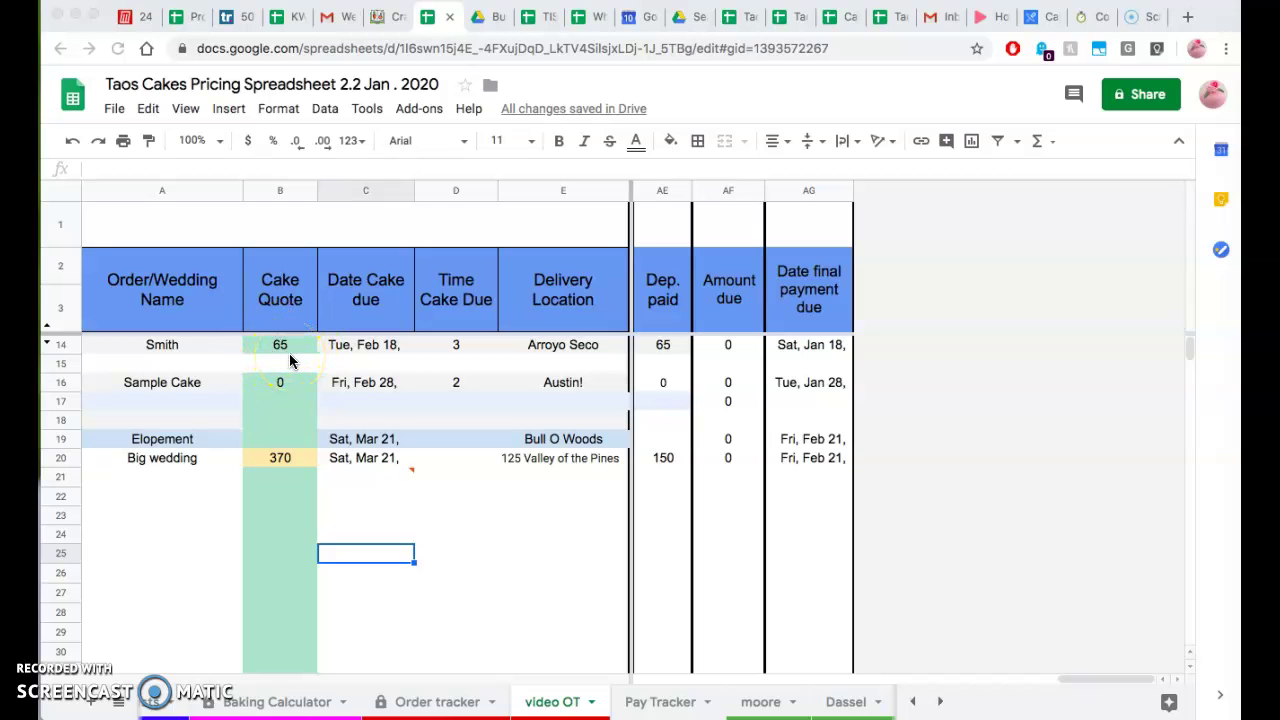
Set the deposit paid for the row 14 order to 45
click(657, 350)
click(657, 348)
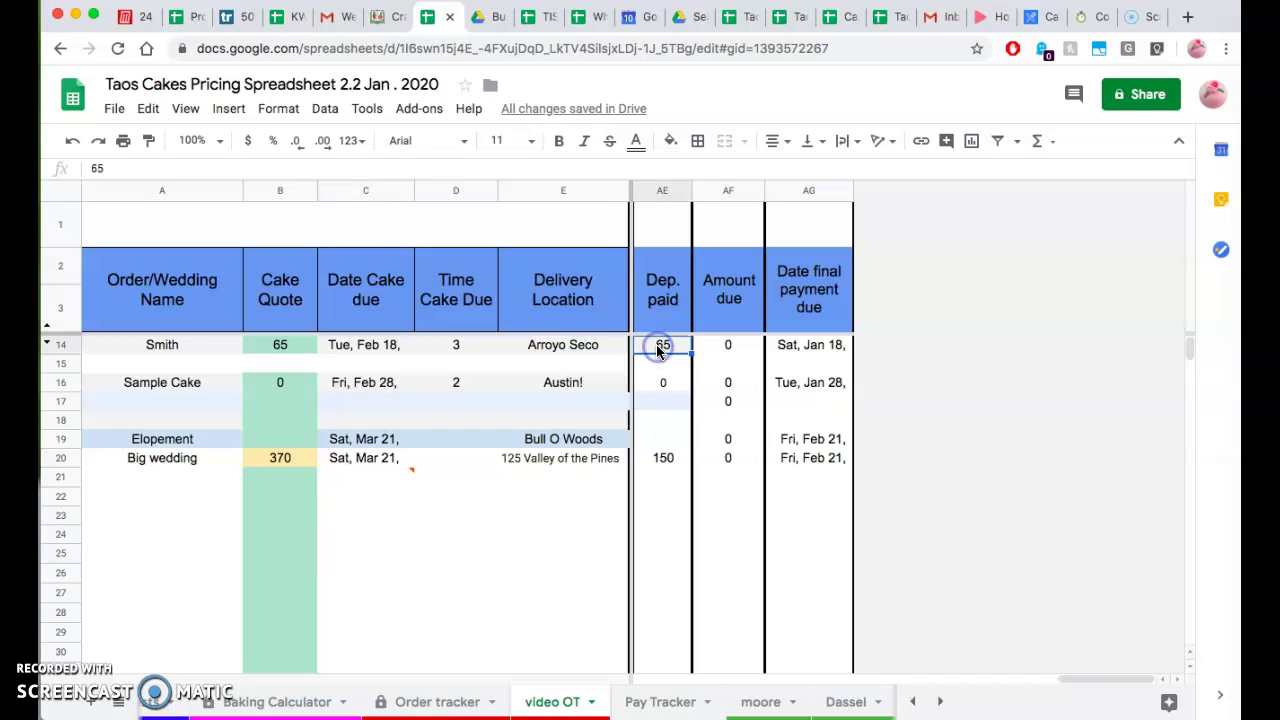
text(45)
key(Return)
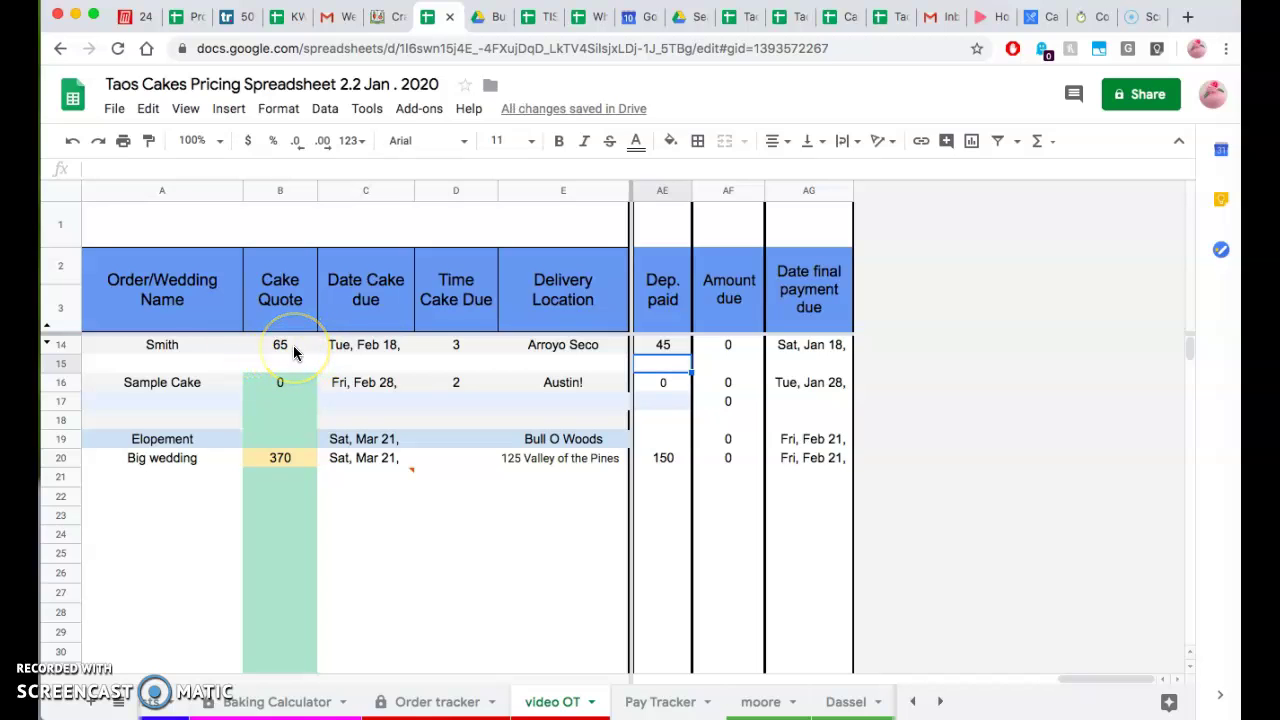
Restore the deposit paid for the row 14 order to 65
click(663, 346)
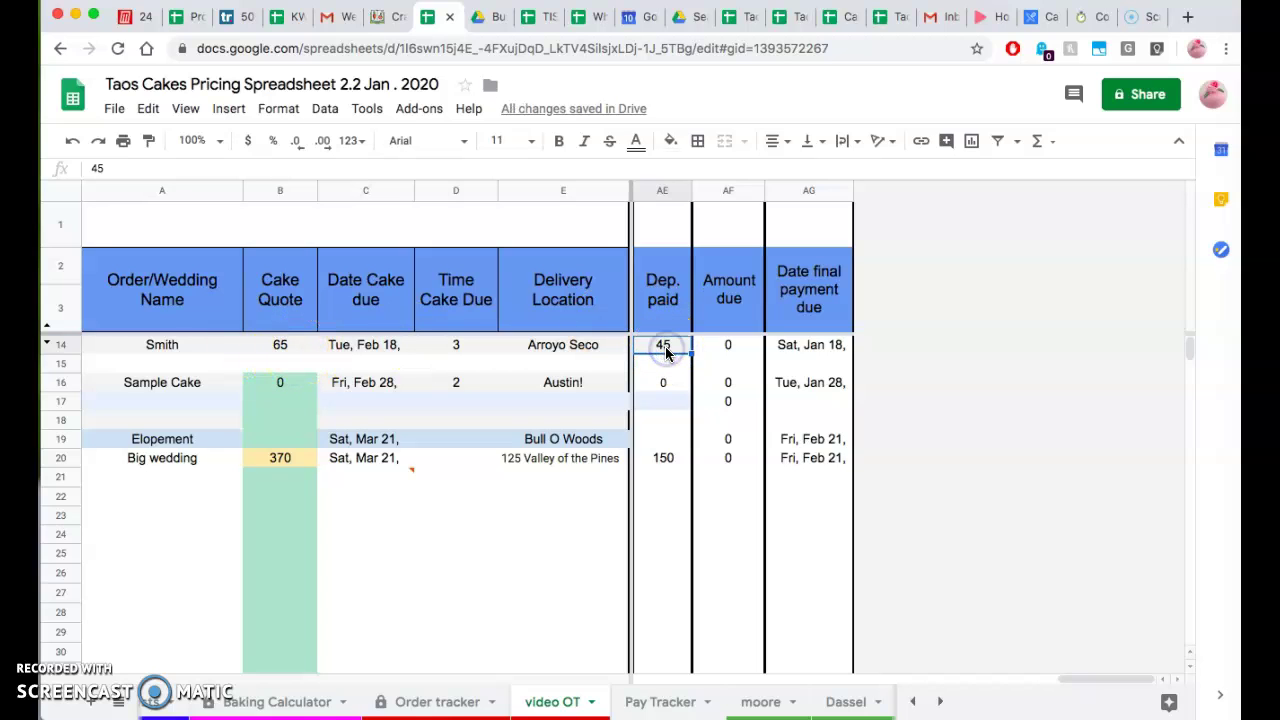
text(65)
key(Return)
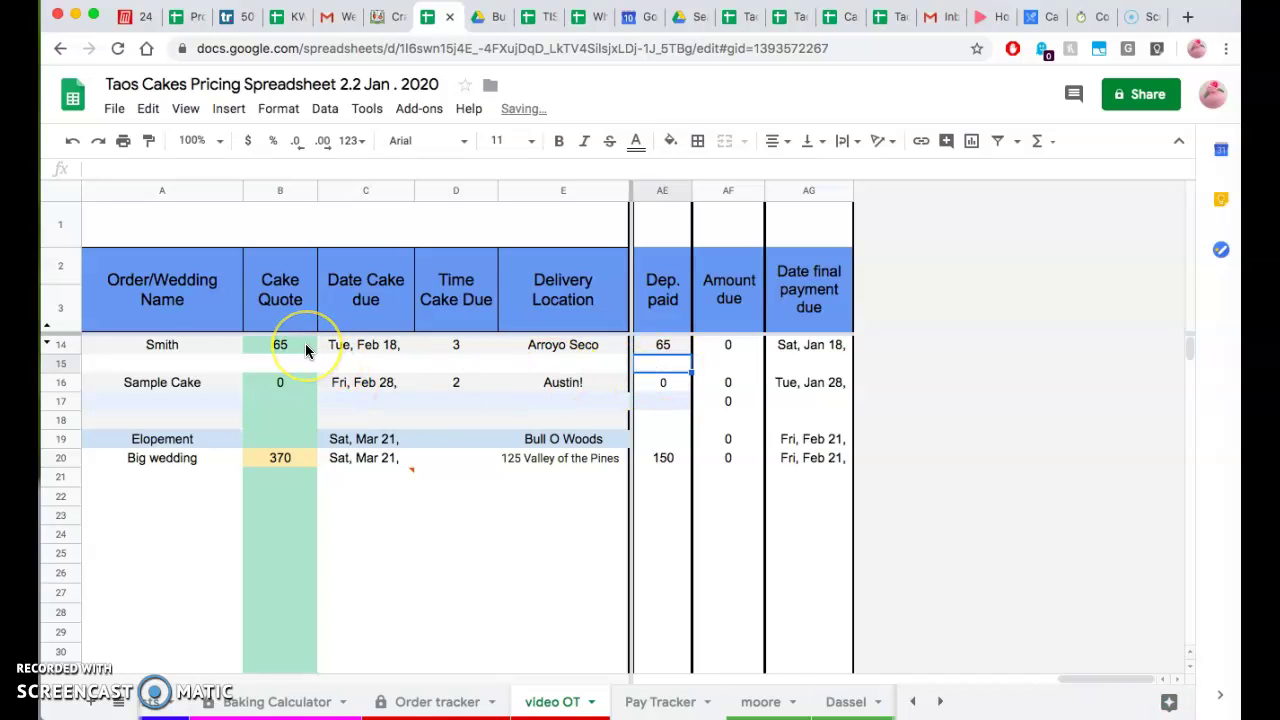
Unhide rows 4 to 13 of past orders between the header and row 14
click(808, 440)
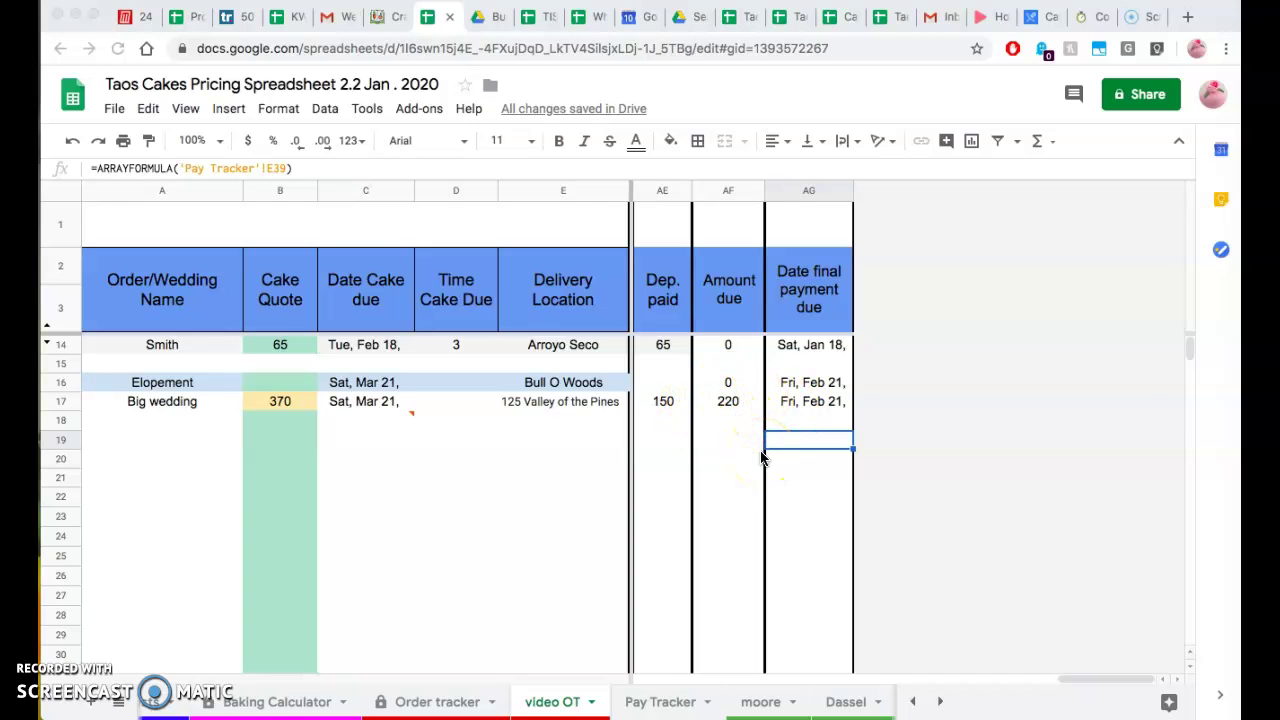
scroll(760, 457, left, 15)
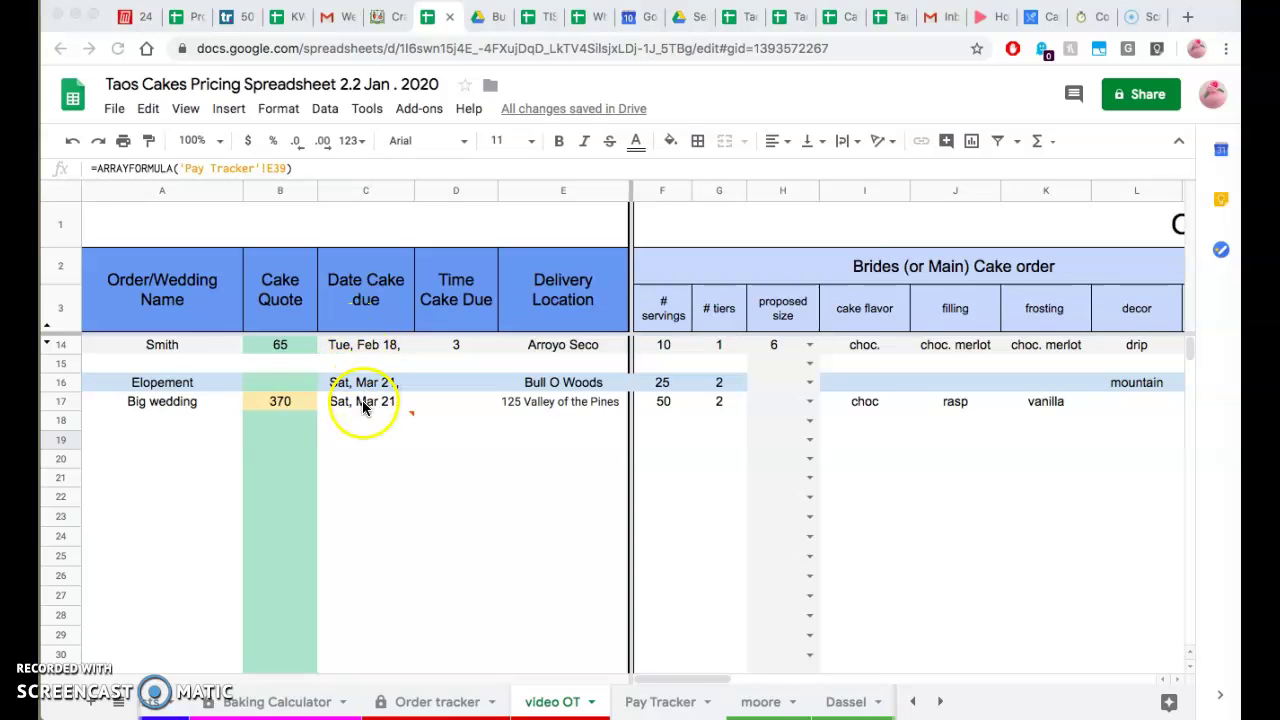
click(47, 331)
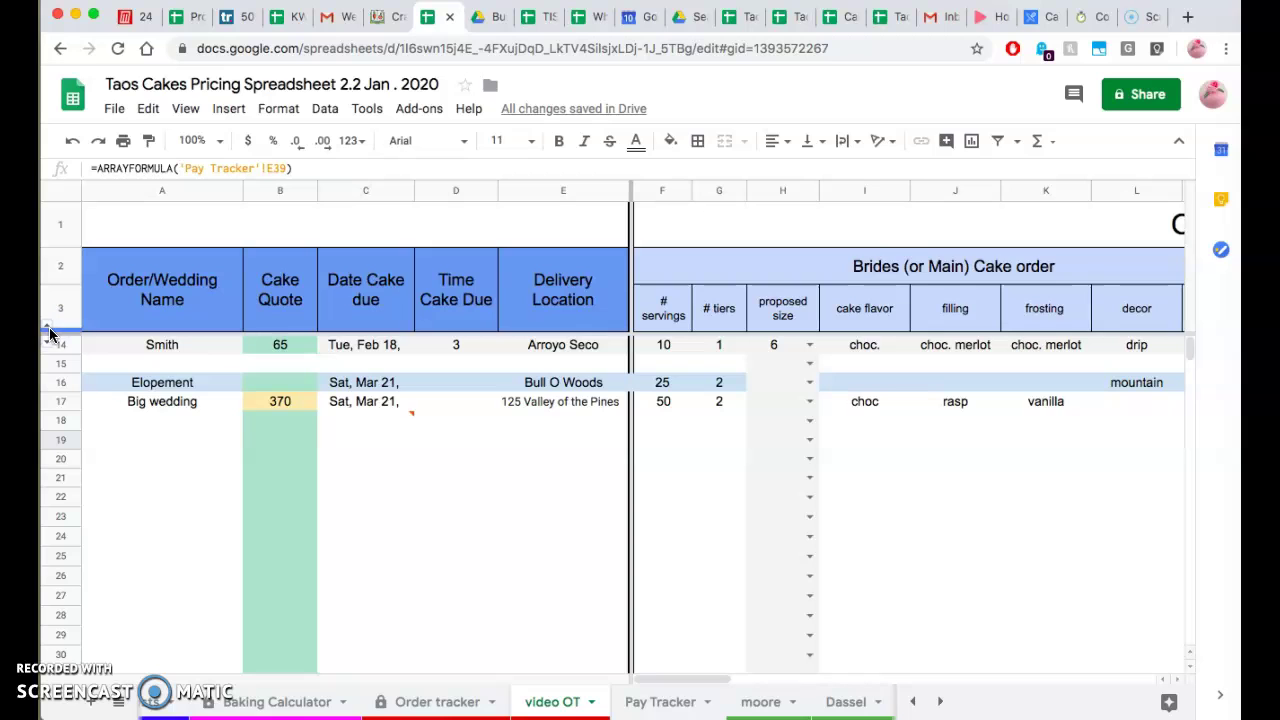
click(47, 331)
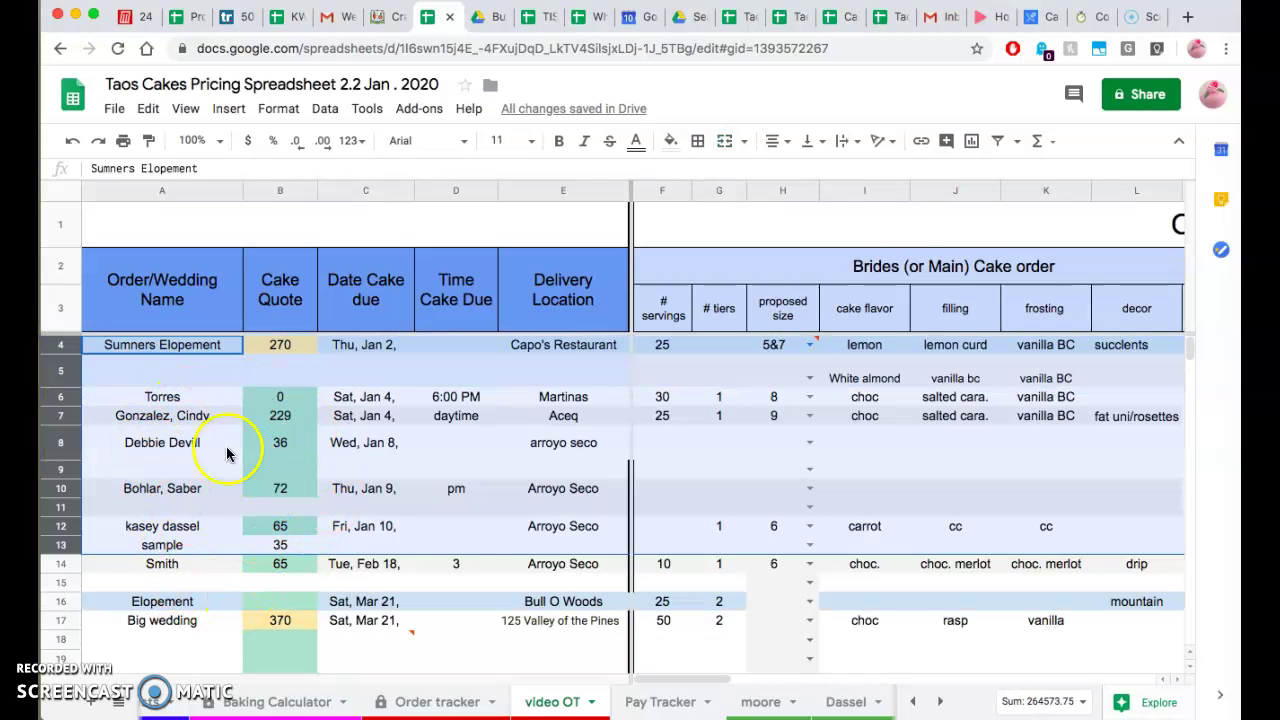
Hide rows 4 to 16 of past orders so the tracker starts at the Big wedding order
click(143, 368)
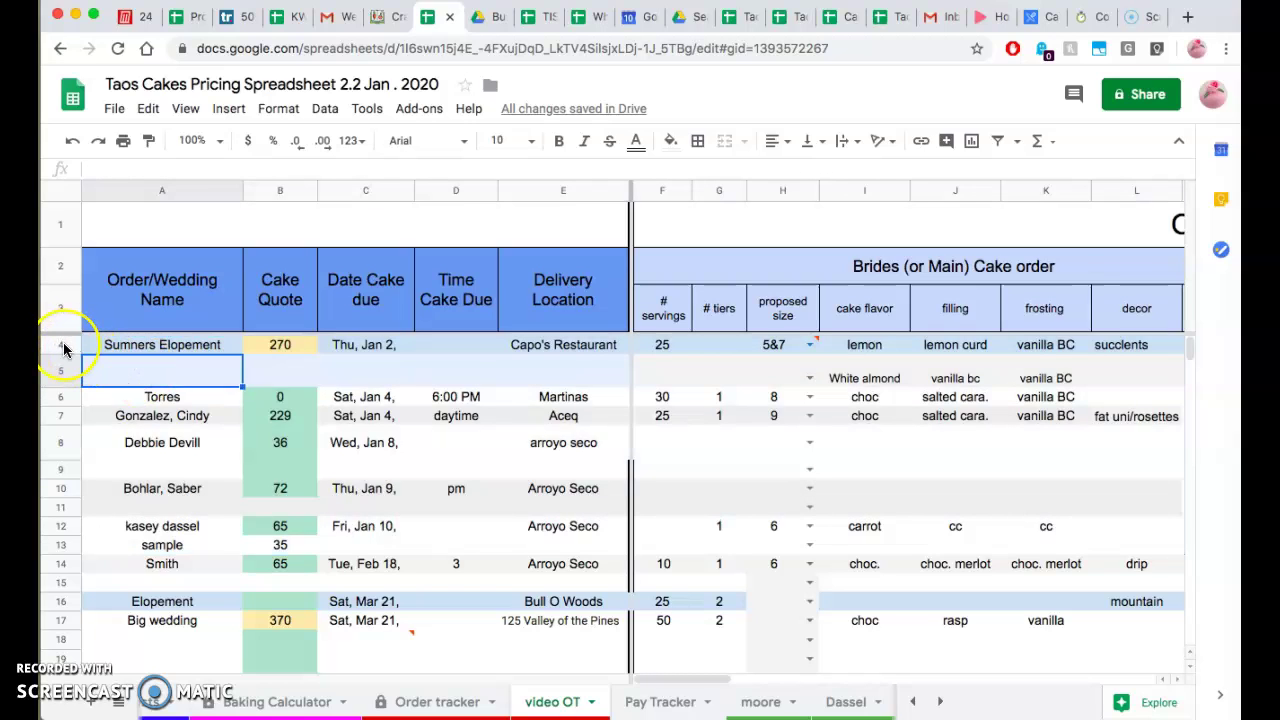
drag(62, 347, 63, 602)
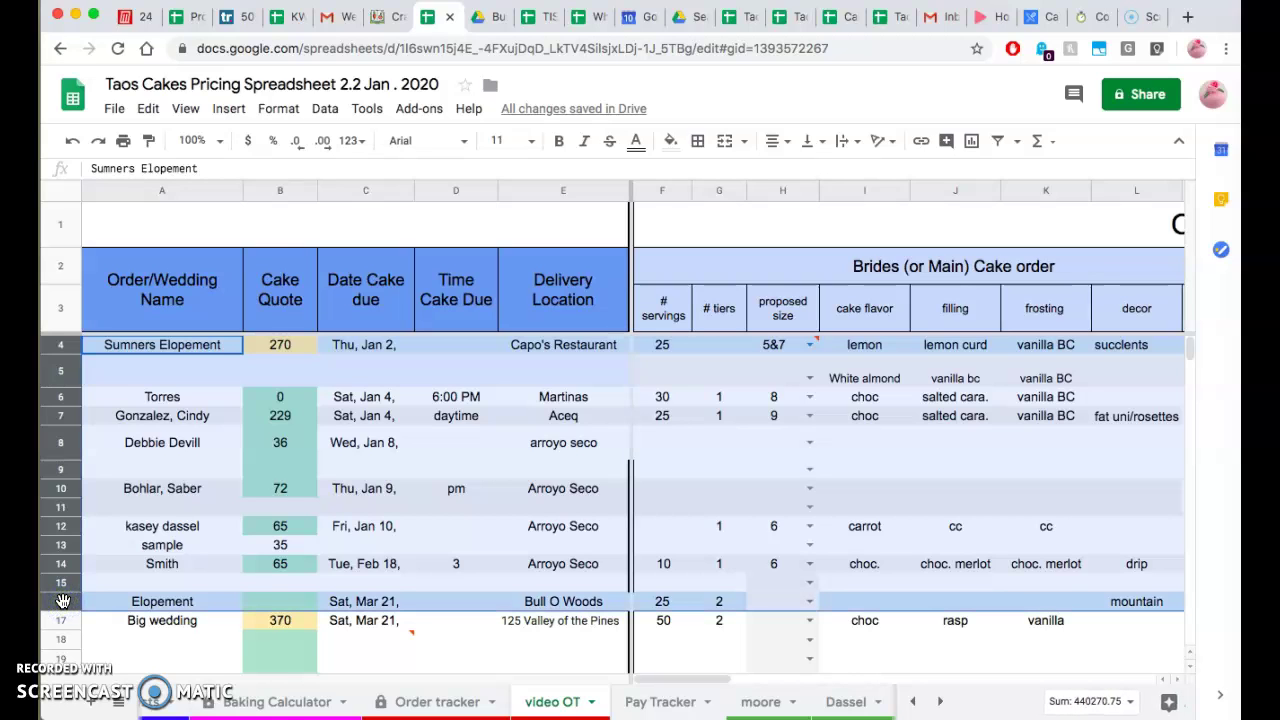
right_click(63, 602)
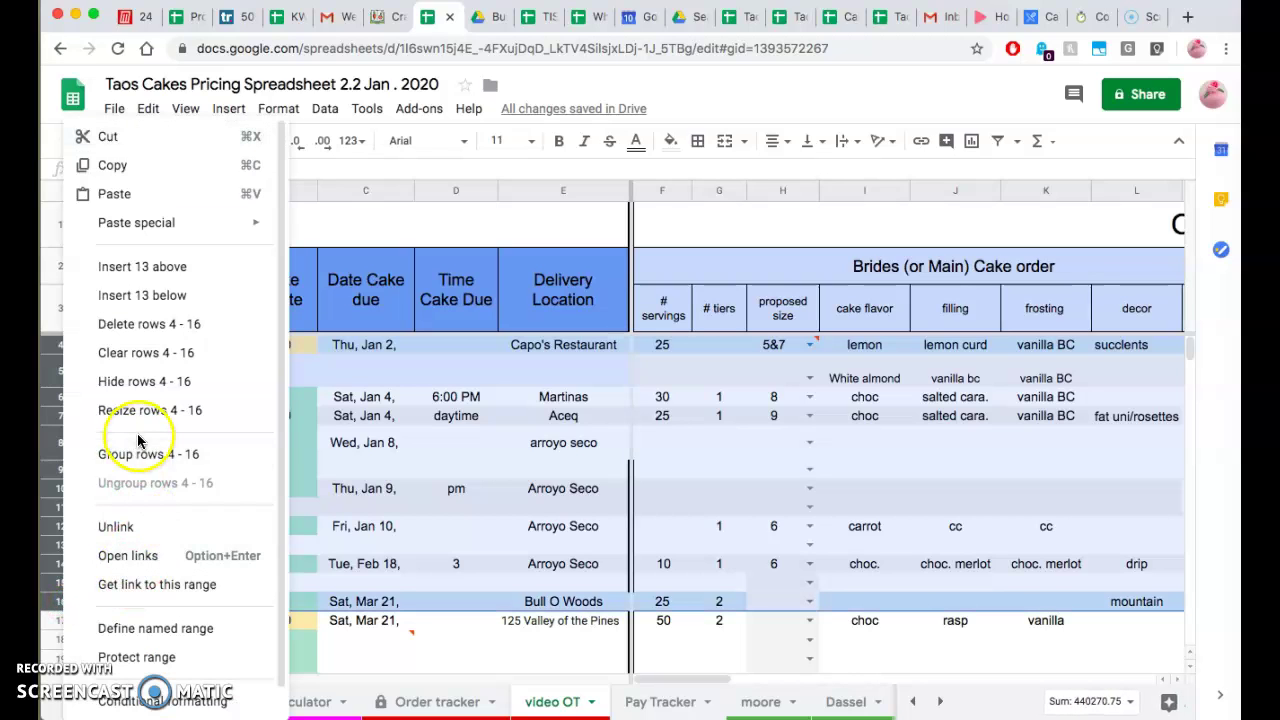
click(115, 390)
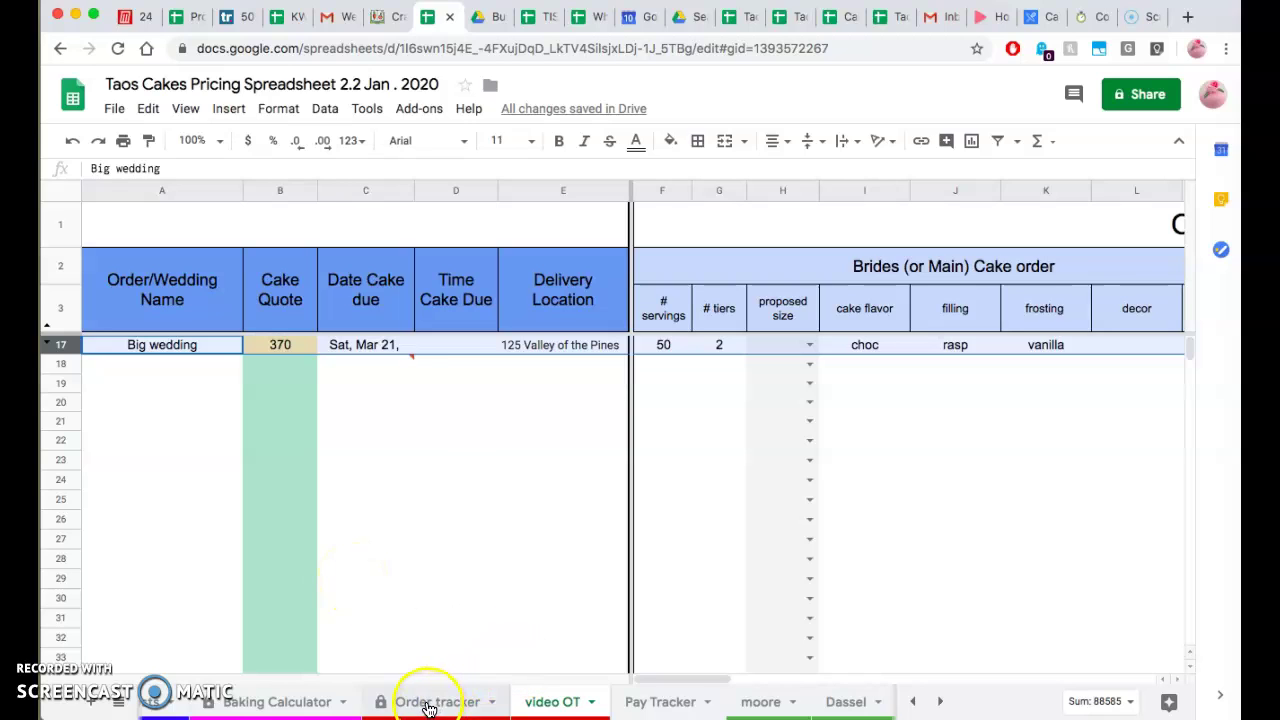
Open the first customer costing sheet after Pay Tracker and view its sheet options, including Hide sheet, without applying any
scroll(428, 705, left, 5)
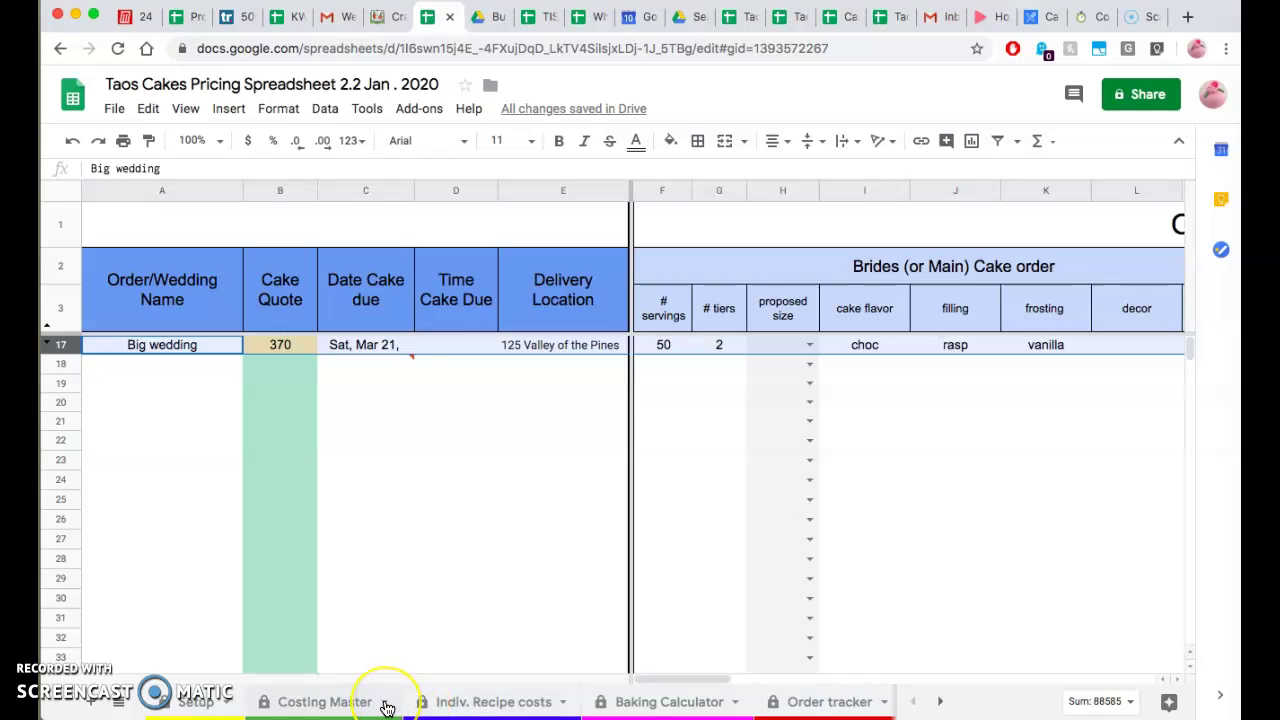
scroll(390, 706, right, 3)
scroll(390, 706, right, 4)
click(418, 705)
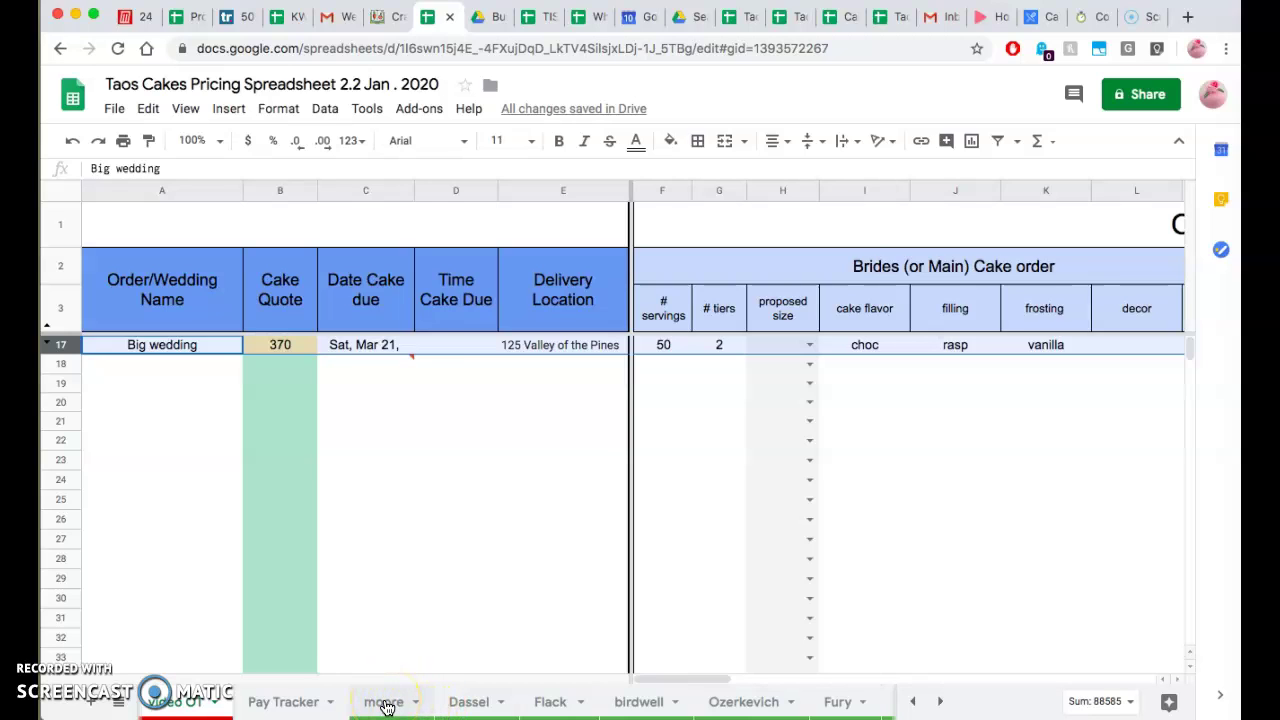
click(416, 704)
click(416, 704)
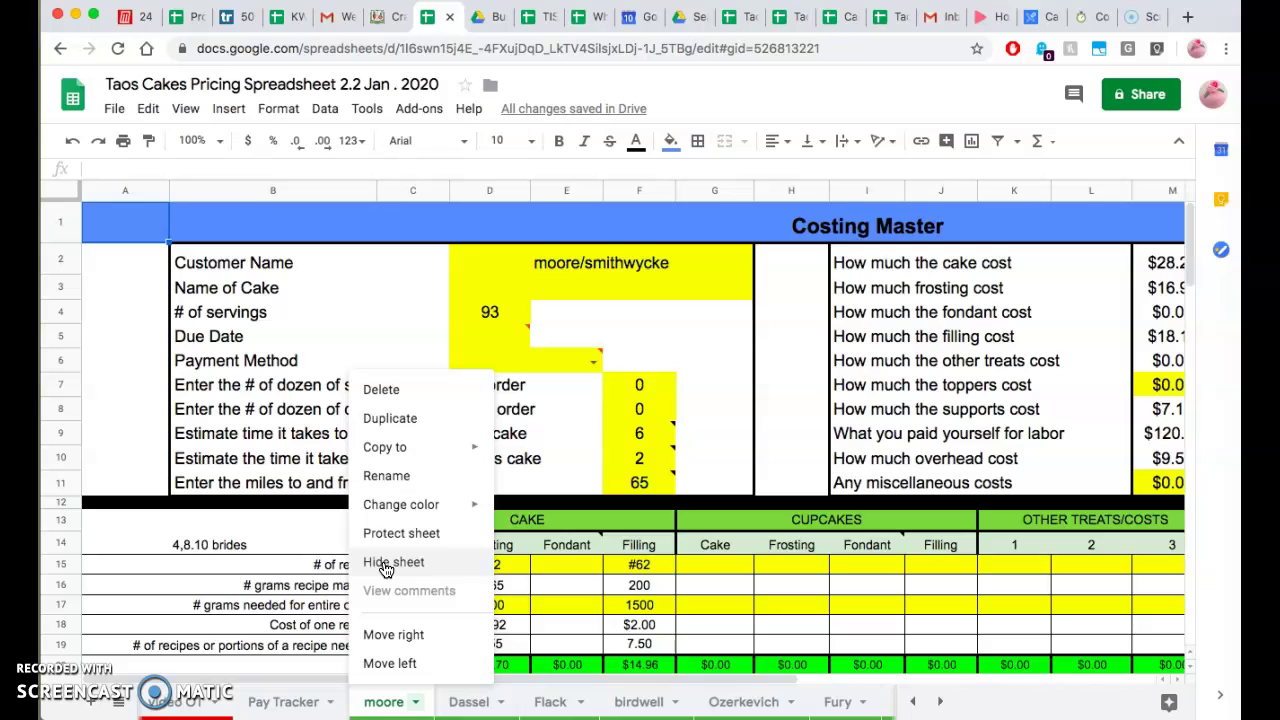
click(383, 706)
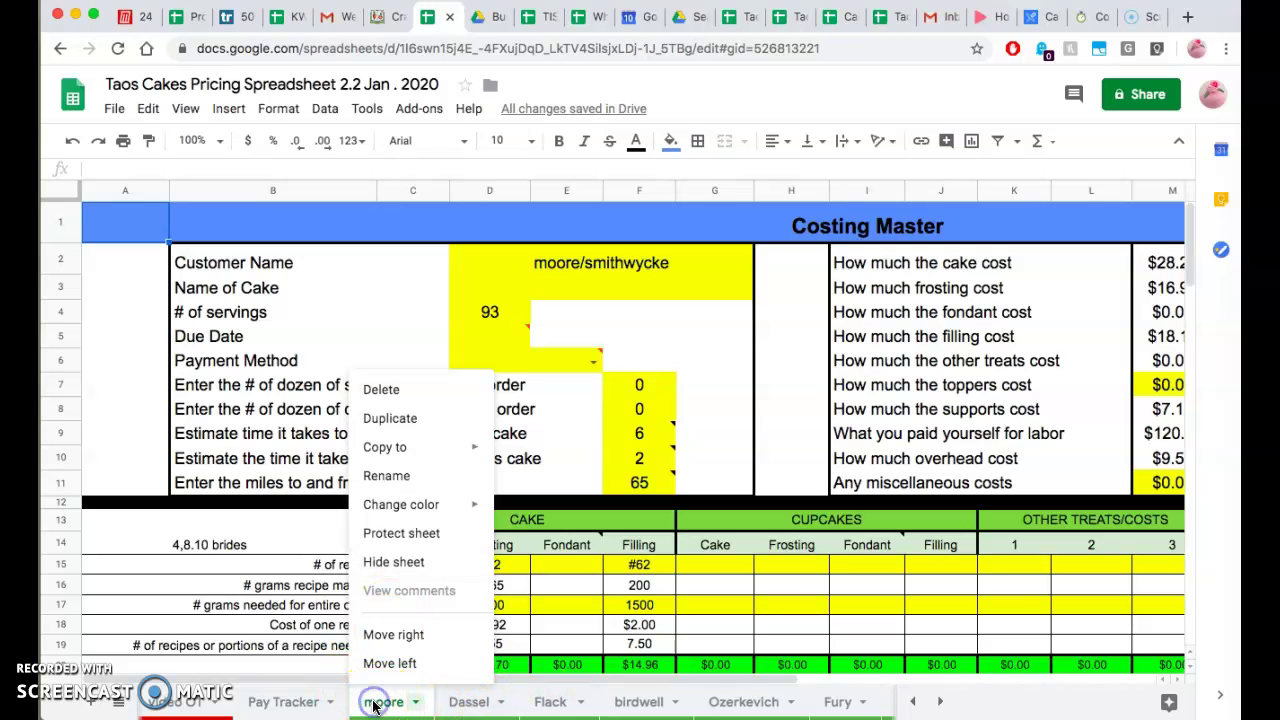
click(298, 668)
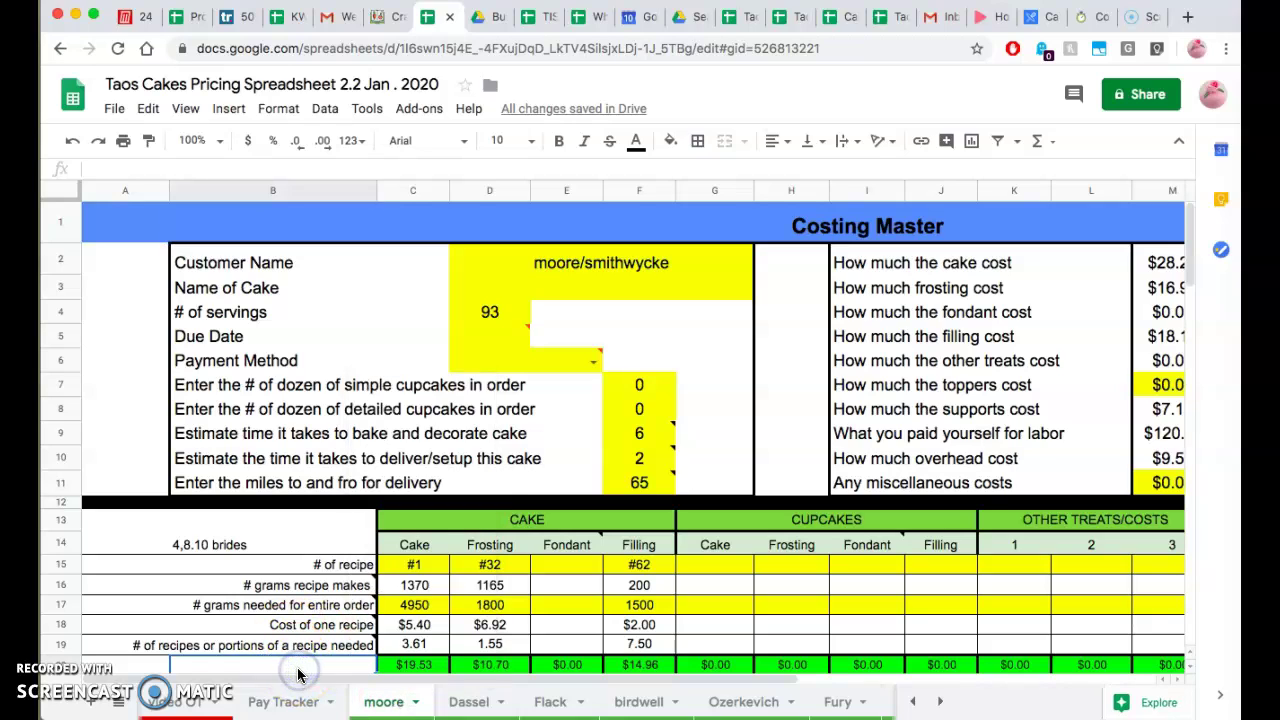
Look through the list of all sheets from end to start, including the hidden Instructions and Step by Step sheets, and close it
click(120, 707)
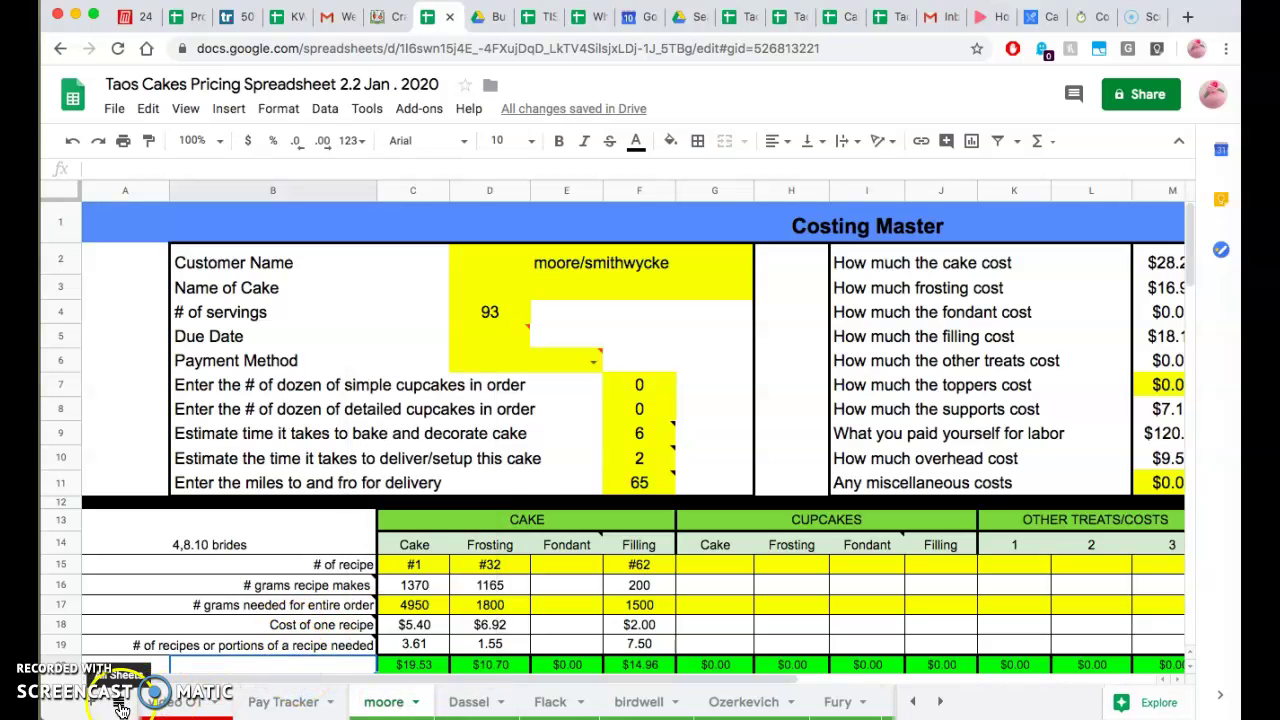
click(120, 707)
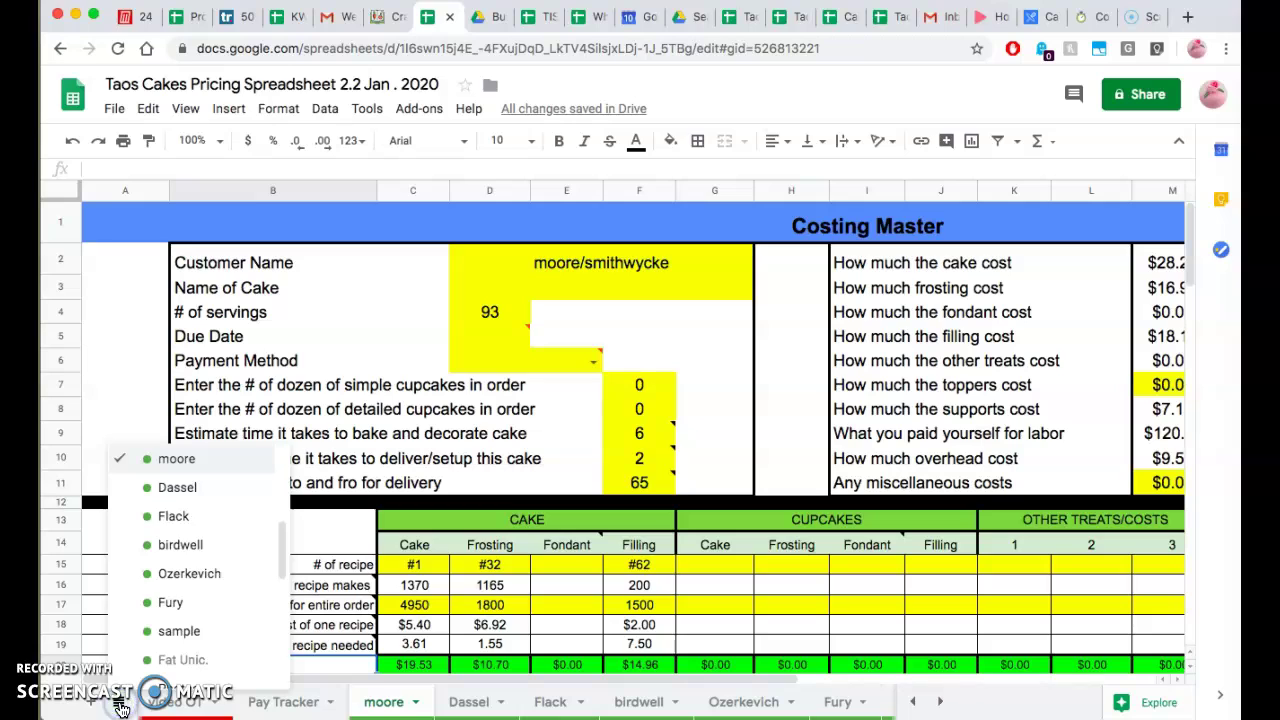
scroll(182, 498, down, 4)
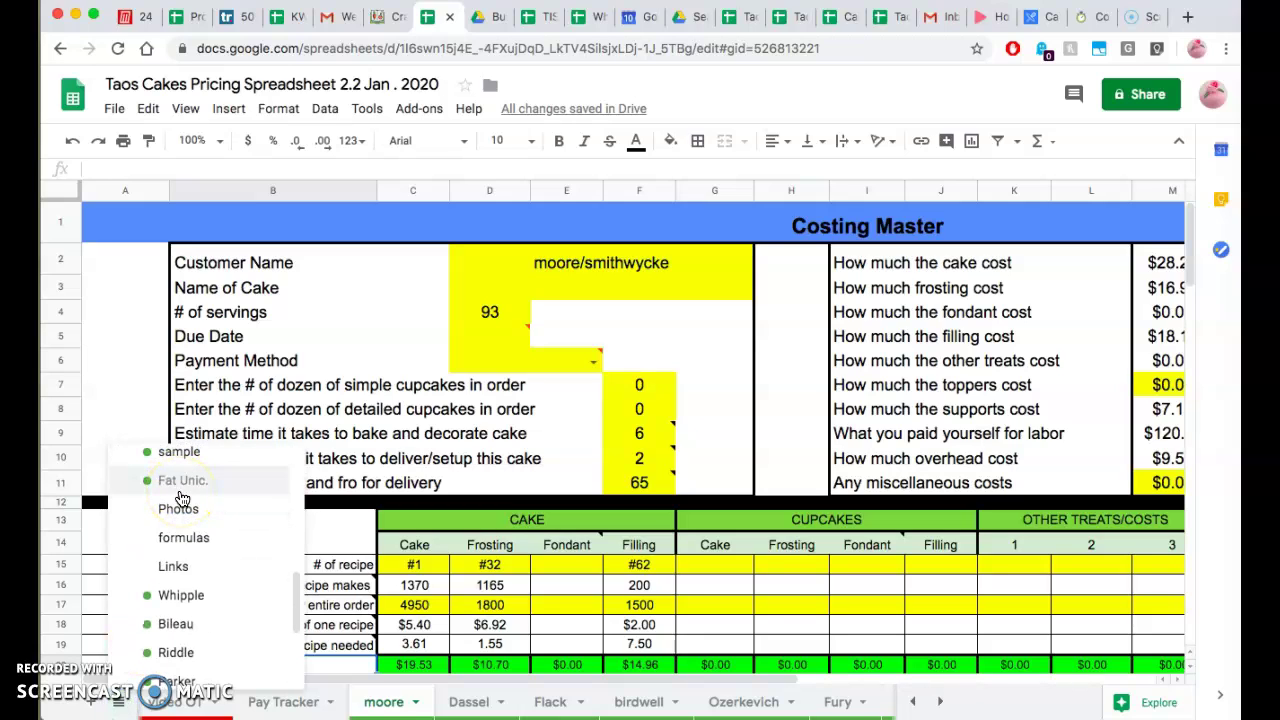
scroll(182, 498, down, 4)
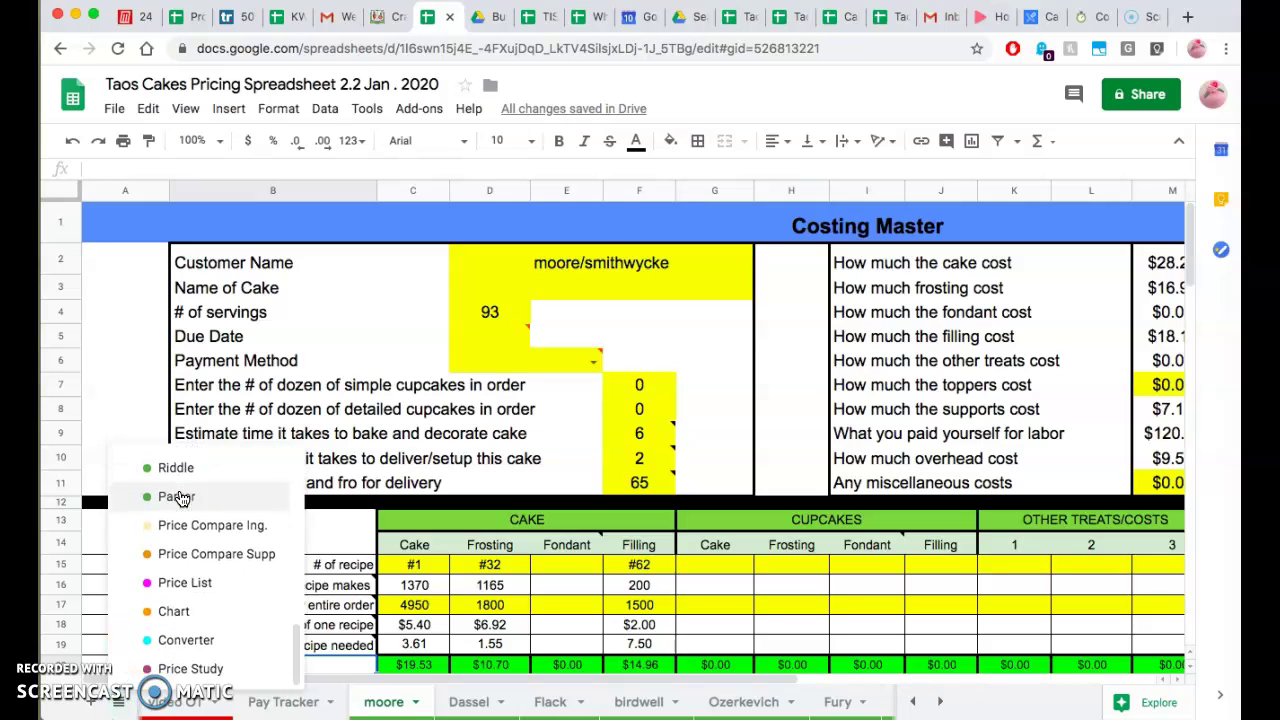
scroll(182, 498, up, 4)
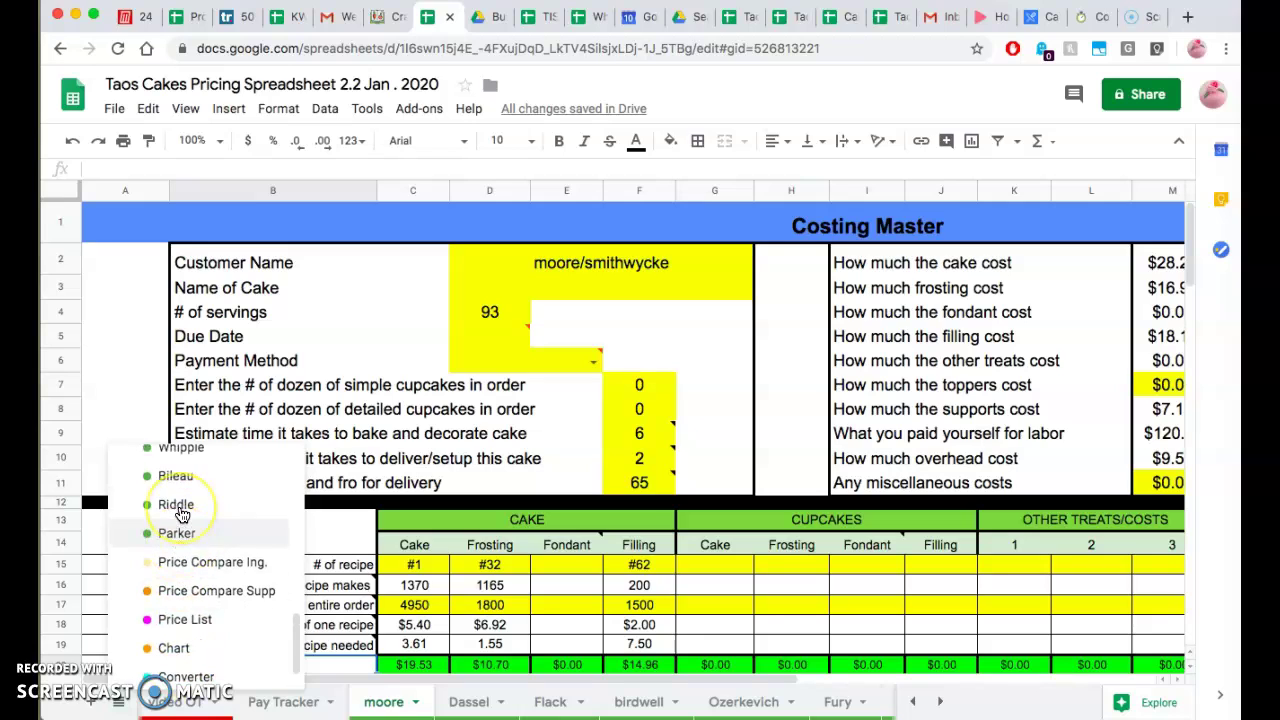
scroll(182, 514, up, 5)
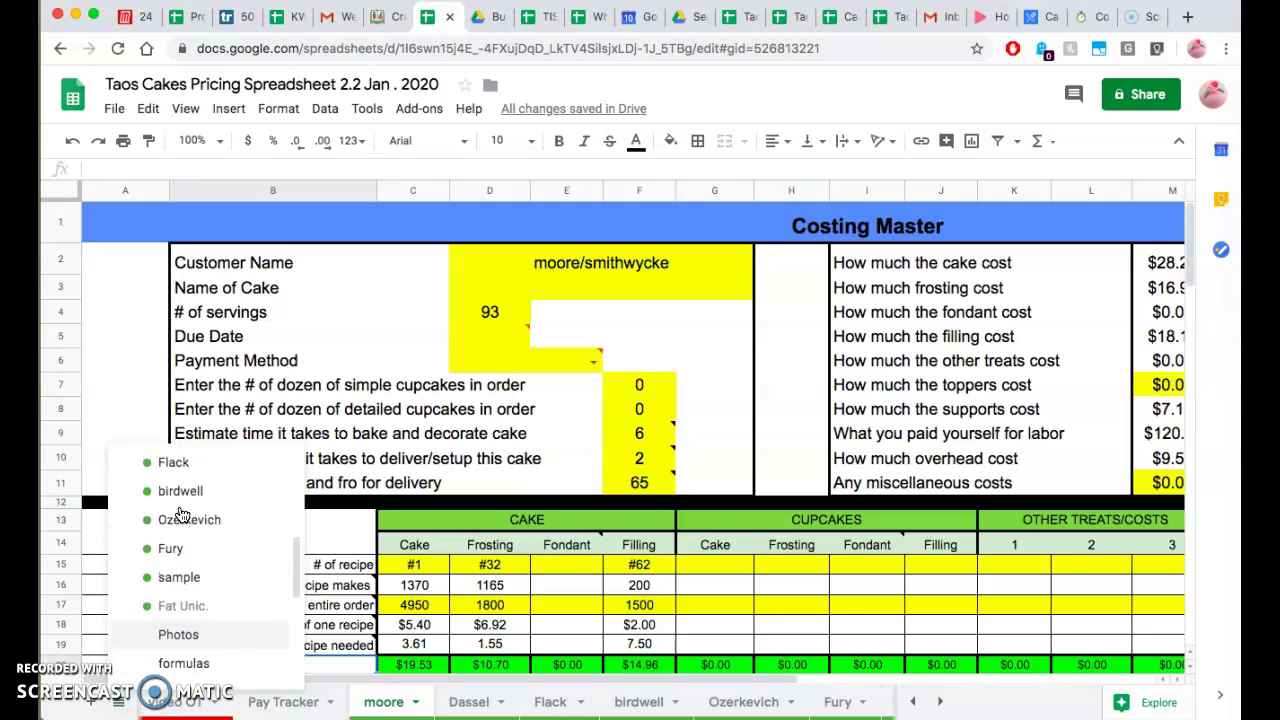
scroll(182, 514, up, 4)
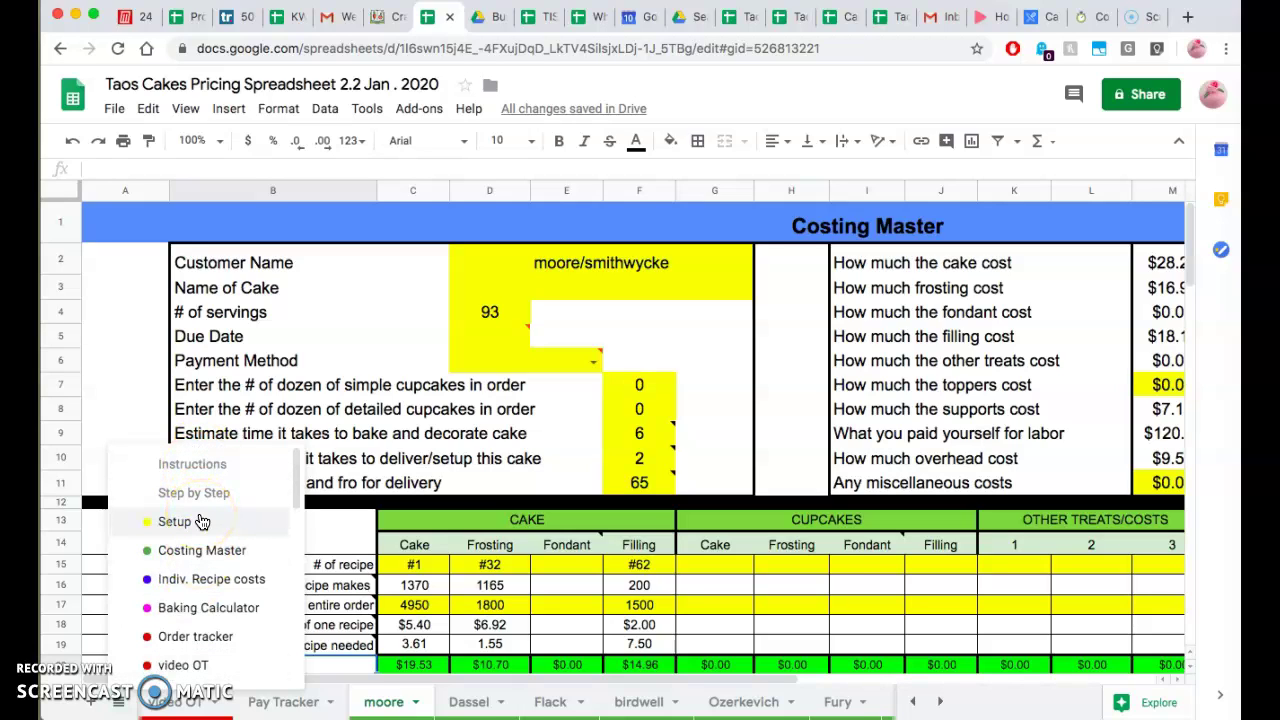
click(196, 494)
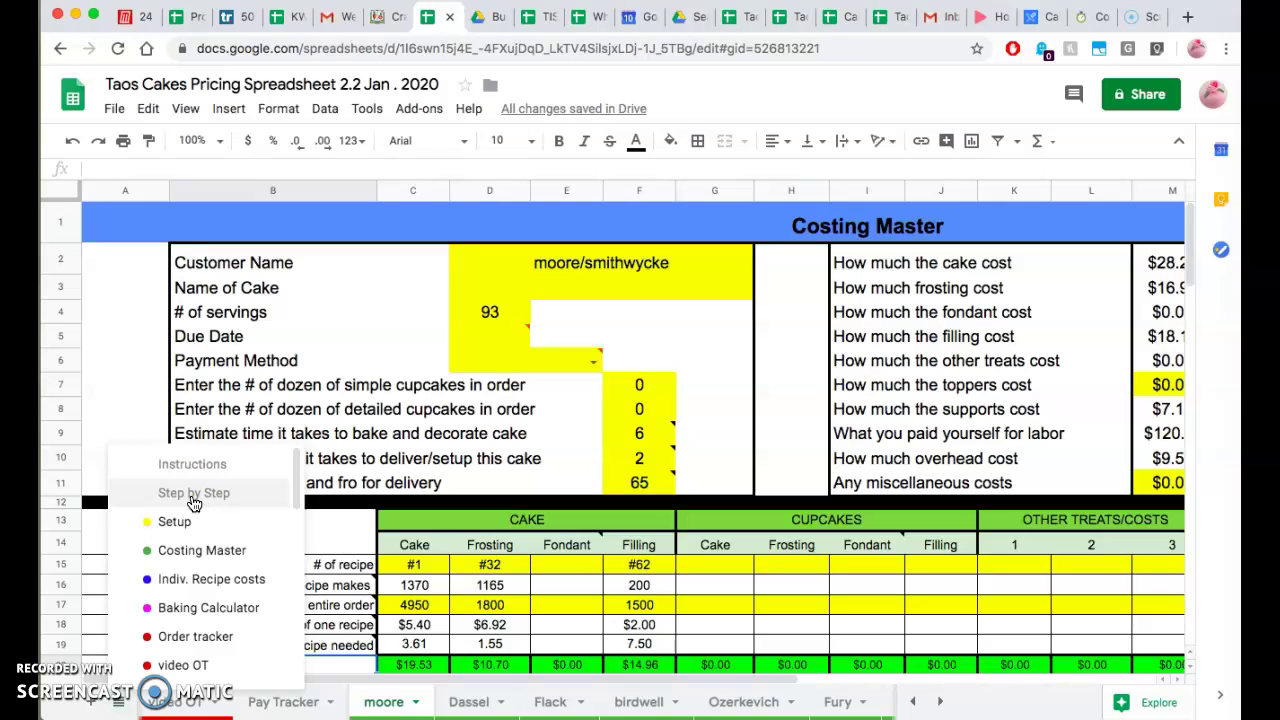
click(96, 528)
Leave the customer costing sheet and open the Order tracker sheet
click(180, 705)
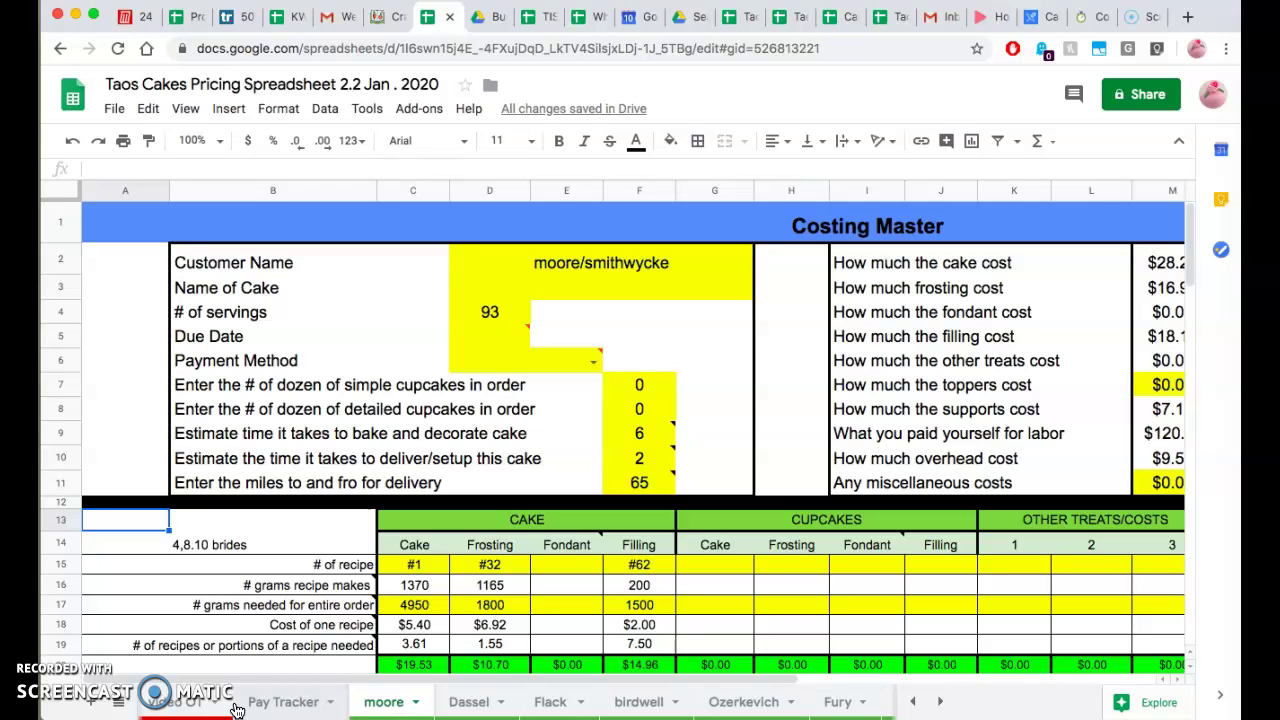
scroll(300, 705, left, 5)
scroll(312, 705, left, 1)
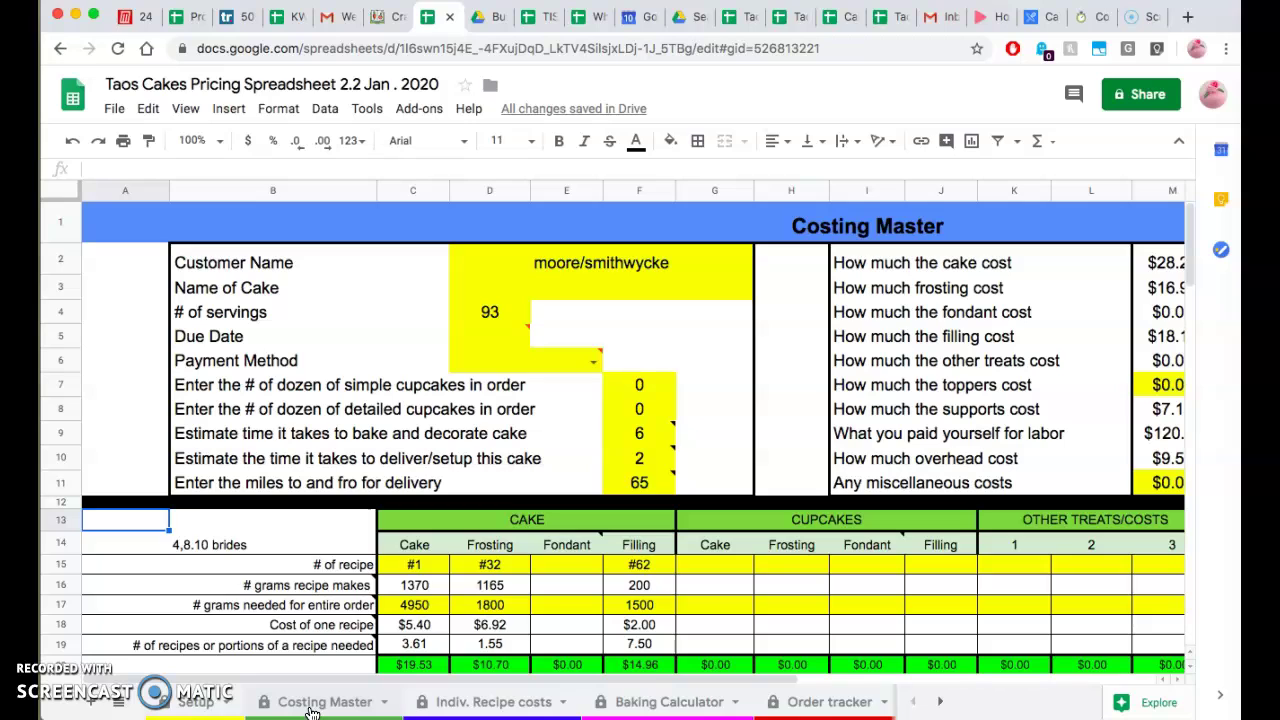
click(813, 705)
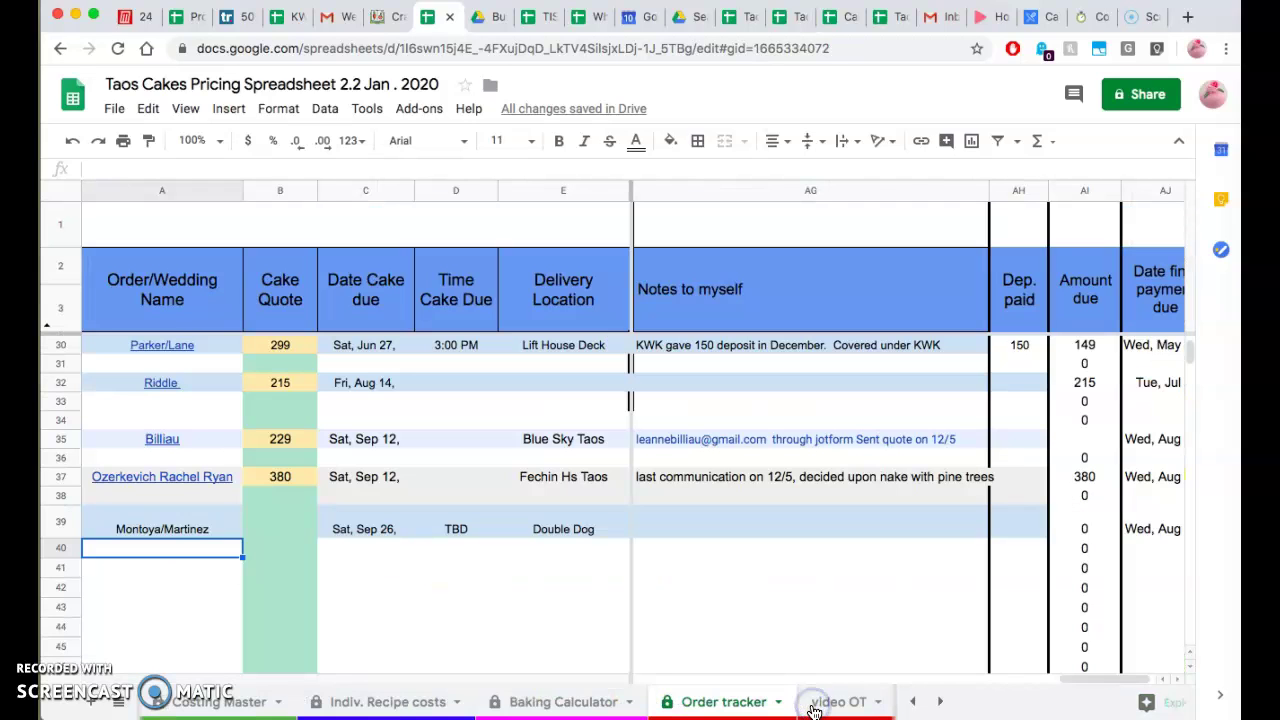